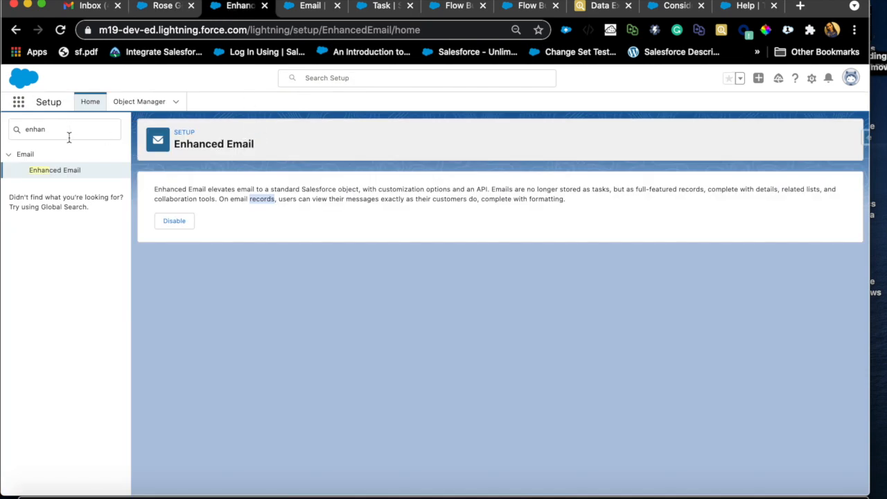
Open the "test email" entry from the contact's activity timeline and check the EmailMessage object name in the record's URL.
{"action": "left_click", "coordinate": [232, 242]}
{"action": "left_click", "coordinate": [168, 12]}
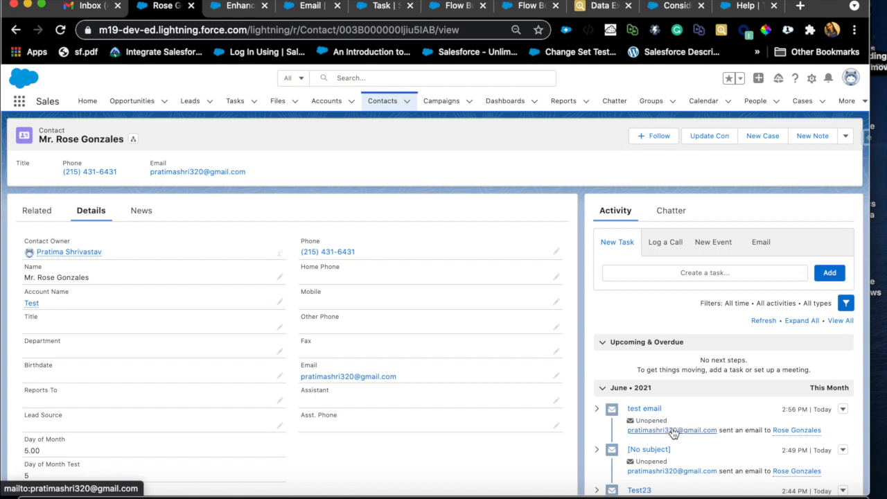
{"action": "left_click", "coordinate": [645, 409]}
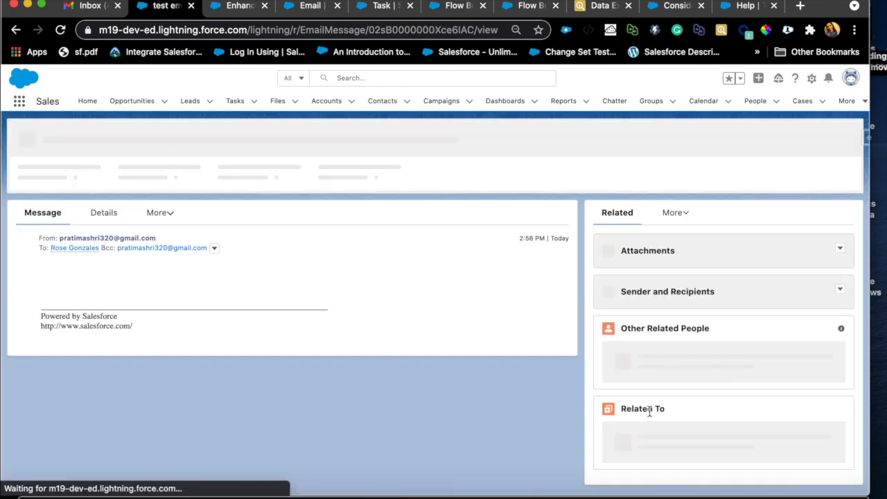
{"action": "left_click", "coordinate": [331, 29]}
{"action": "double_click", "coordinate": [334, 30]}
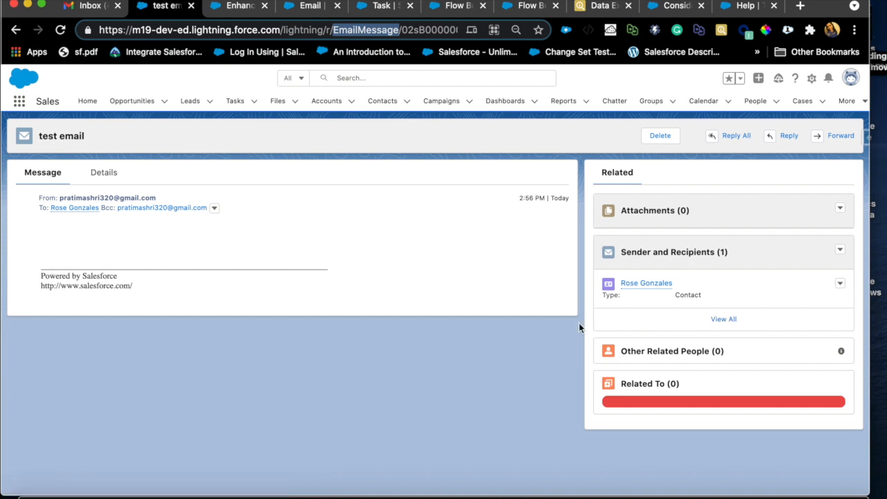
Show all data of the email message in Salesforce Inspector, filter the fields by "act", and view the ActivityId task in Salesforce.
{"action": "left_click", "coordinate": [867, 137]}
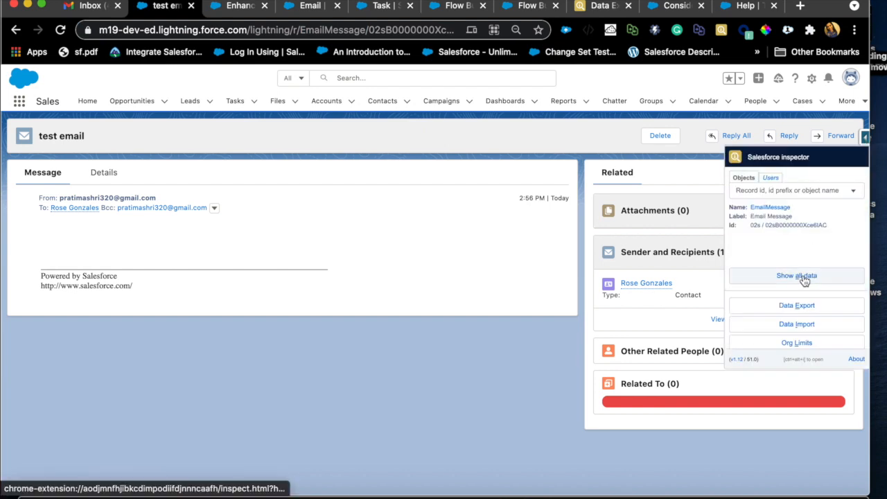
{"action": "left_click", "coordinate": [803, 278]}
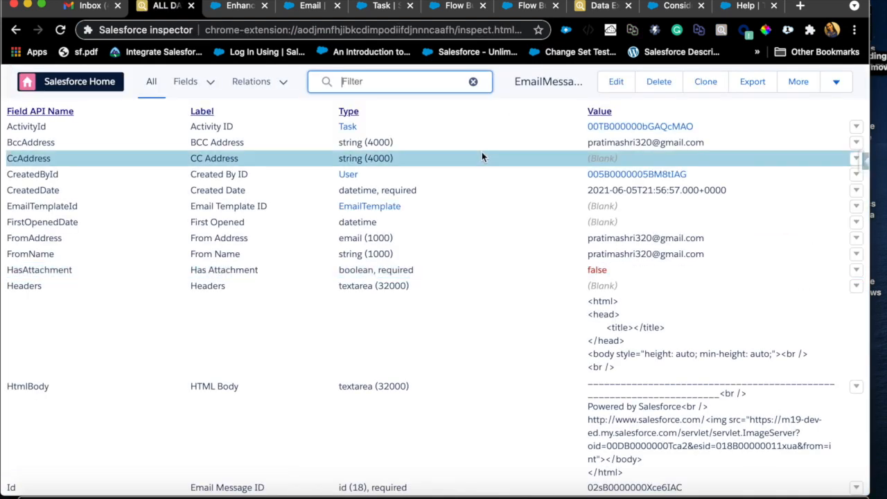
{"action": "type", "text": "act"}
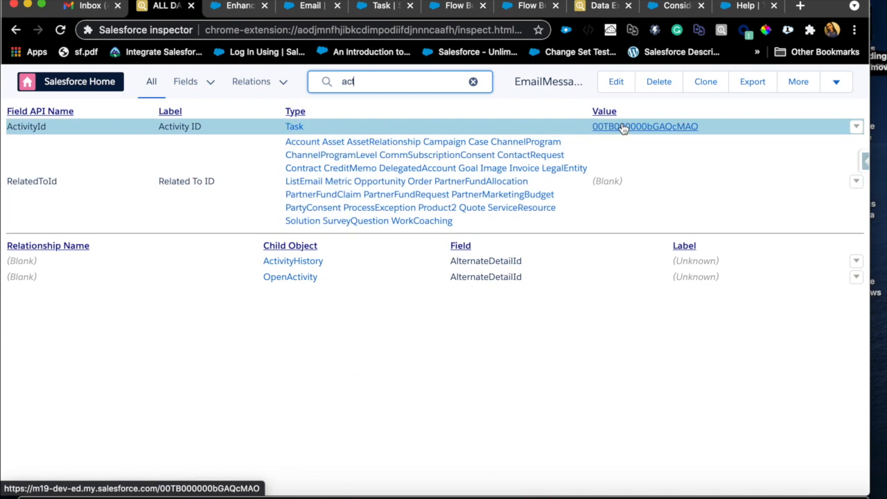
{"action": "left_click", "coordinate": [623, 129]}
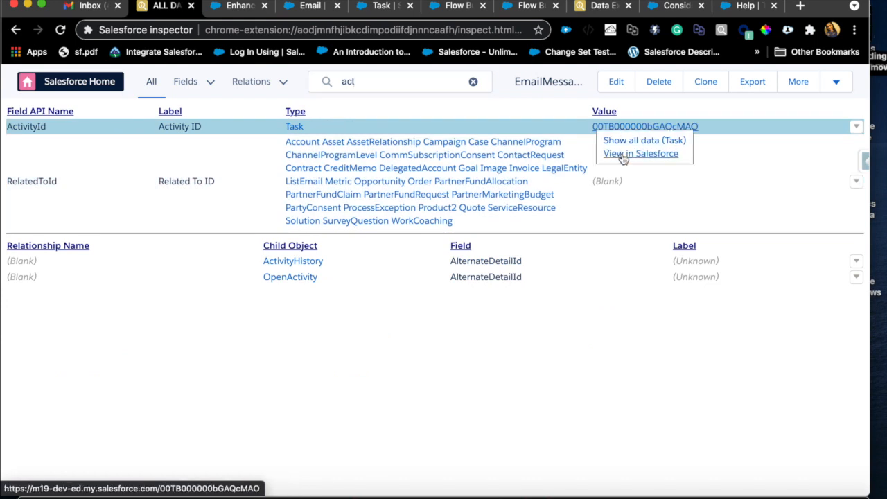
{"action": "left_click", "coordinate": [622, 155]}
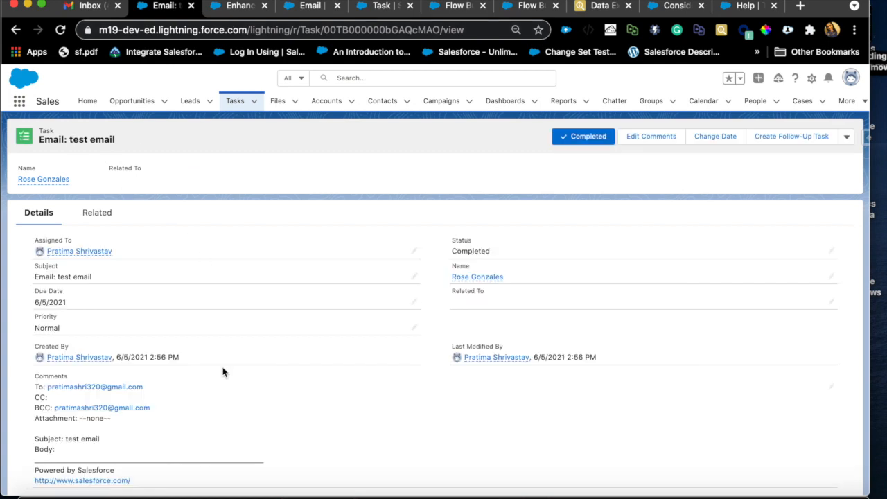
Look through the details of the linked email task and return to the email message record.
{"action": "scroll", "coordinate": [224, 370], "scroll_direction": "down", "scroll_amount": 1}
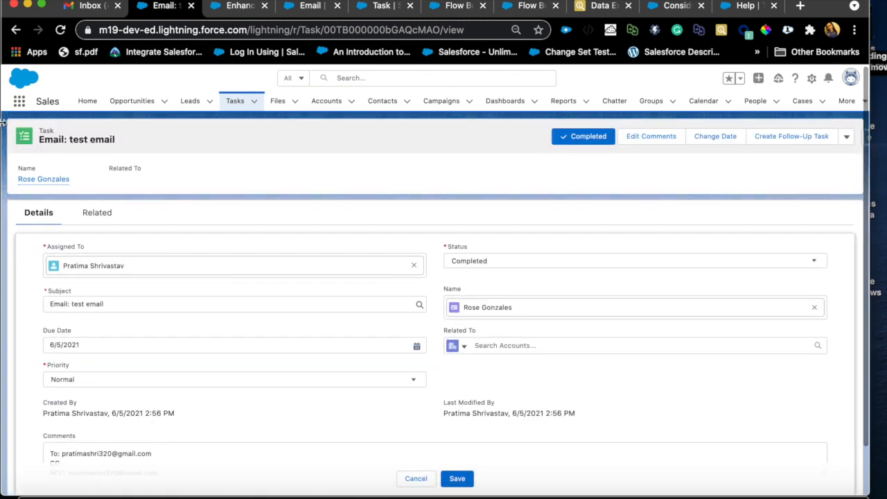
{"action": "left_click", "coordinate": [17, 36]}
{"action": "left_click", "coordinate": [17, 36]}
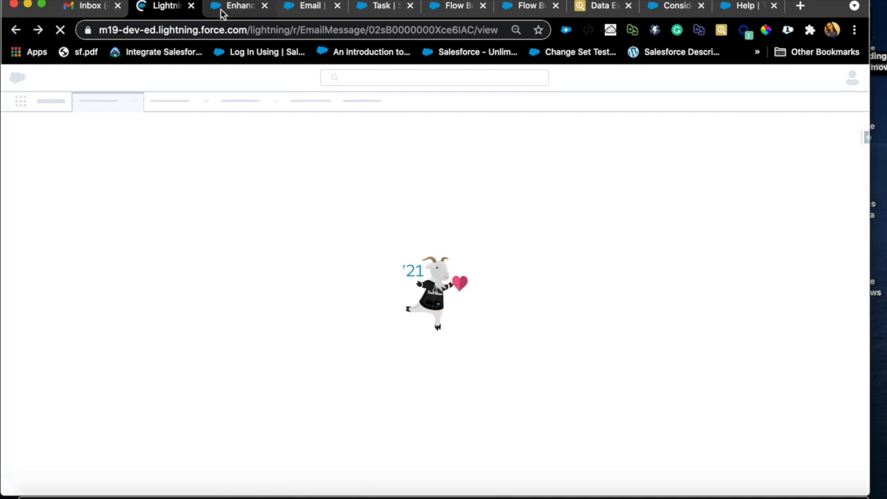
Disable Enhanced Email in Setup and open the test email activity from the contact's timeline to check its record type.
{"action": "left_click", "coordinate": [220, 10]}
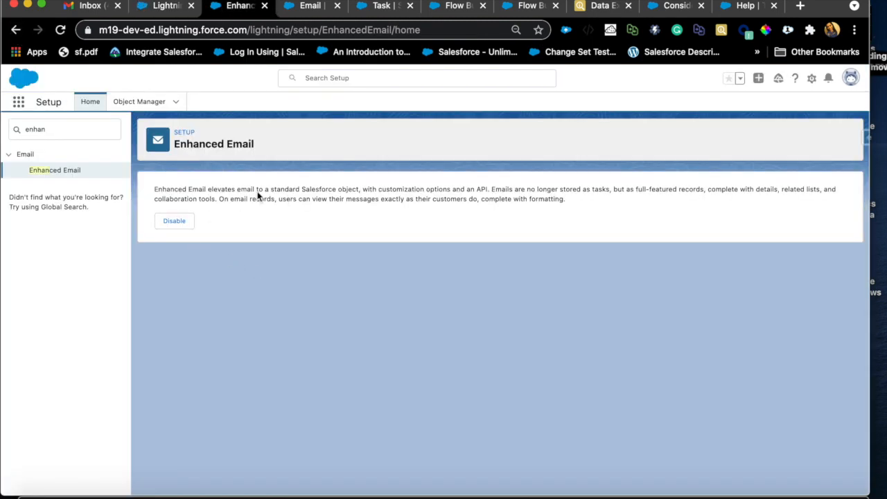
{"action": "left_click", "coordinate": [177, 223]}
{"action": "left_click", "coordinate": [166, 6]}
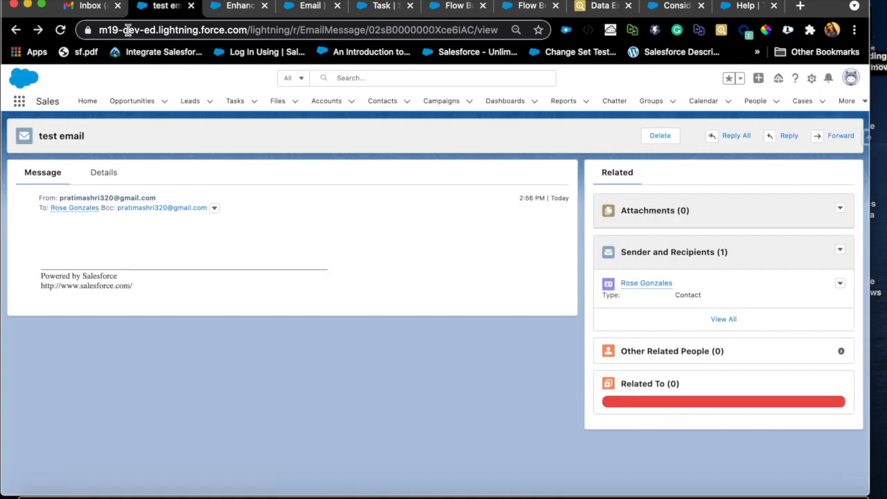
{"action": "left_click", "coordinate": [633, 283]}
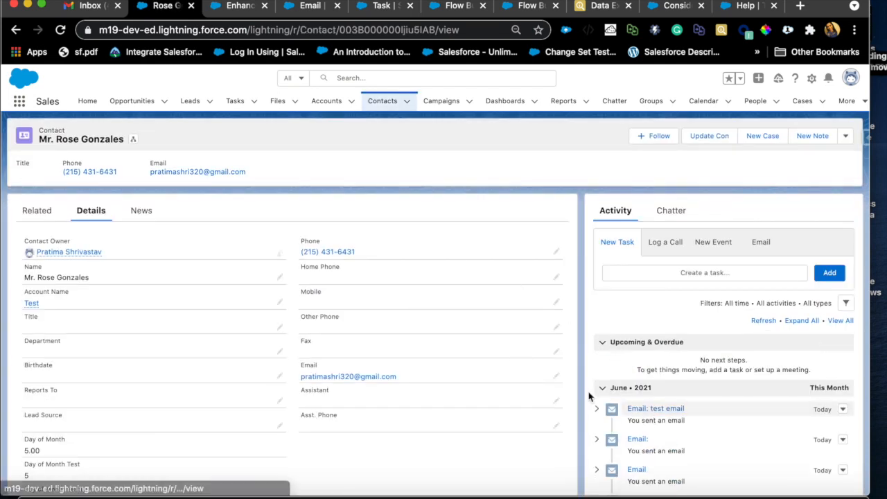
{"action": "left_click", "coordinate": [652, 411]}
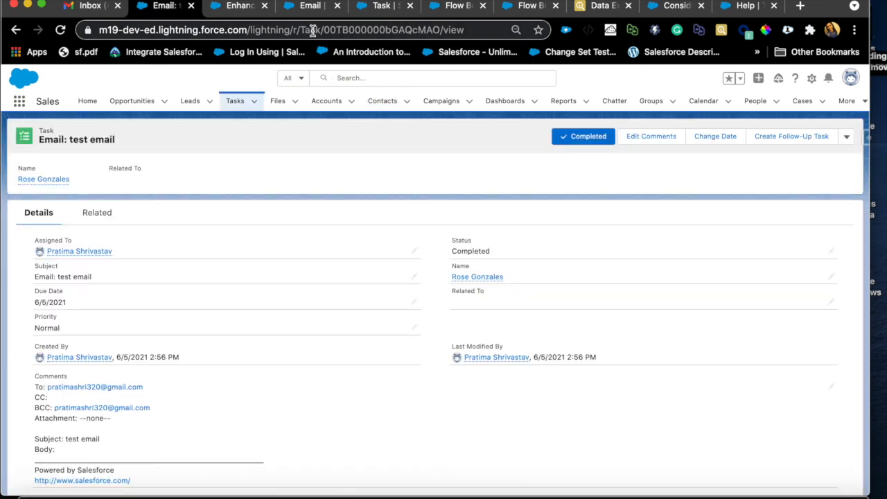
Re-enable Enhanced Email in Setup and reopen the contact linked to the email task.
{"action": "left_click", "coordinate": [227, 10]}
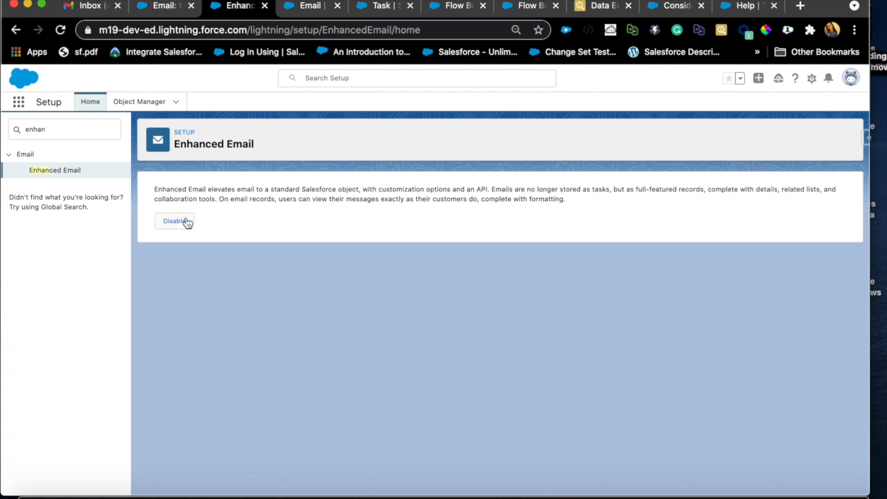
{"action": "left_click", "coordinate": [166, 6]}
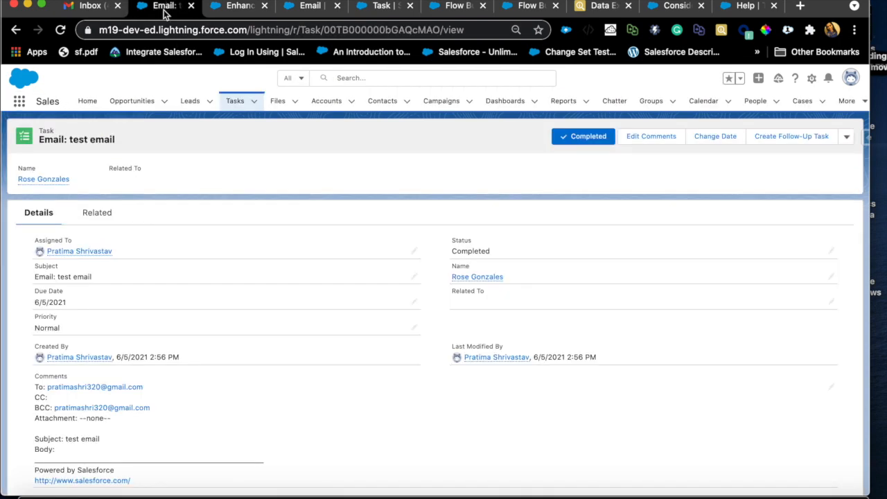
{"action": "left_click", "coordinate": [493, 278]}
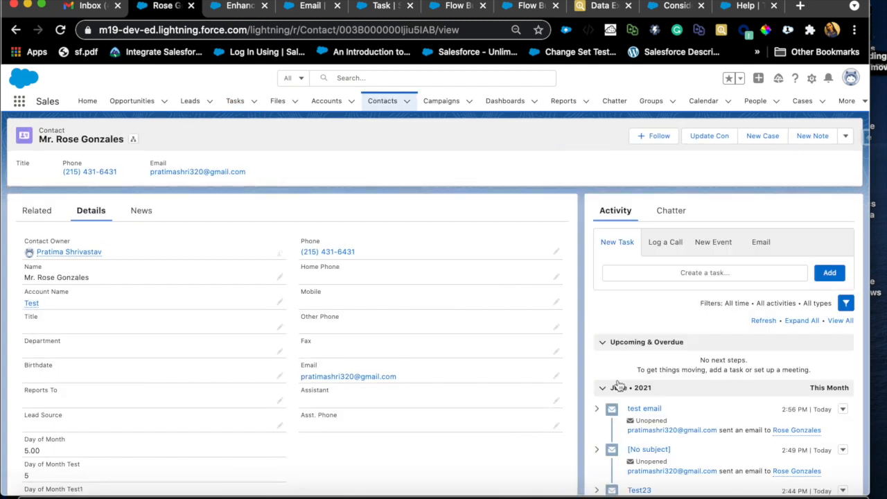
Clear the contact's Status field and save the record.
{"action": "left_click", "coordinate": [753, 248]}
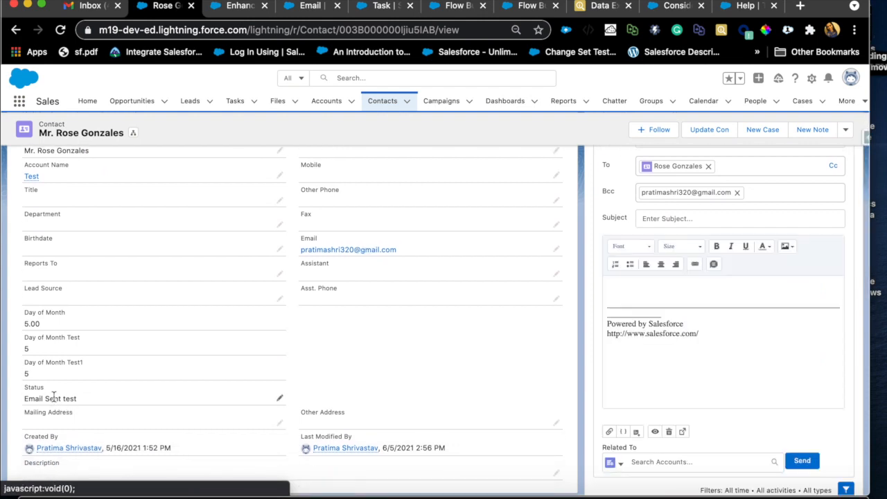
{"action": "left_click", "coordinate": [279, 397]}
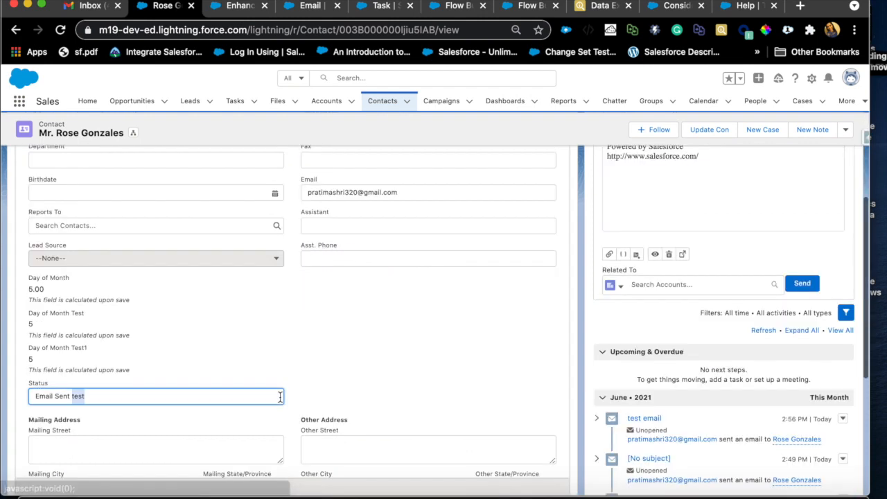
{"action": "triple_click", "coordinate": [234, 394]}
{"action": "key", "text": "BackSpace"}
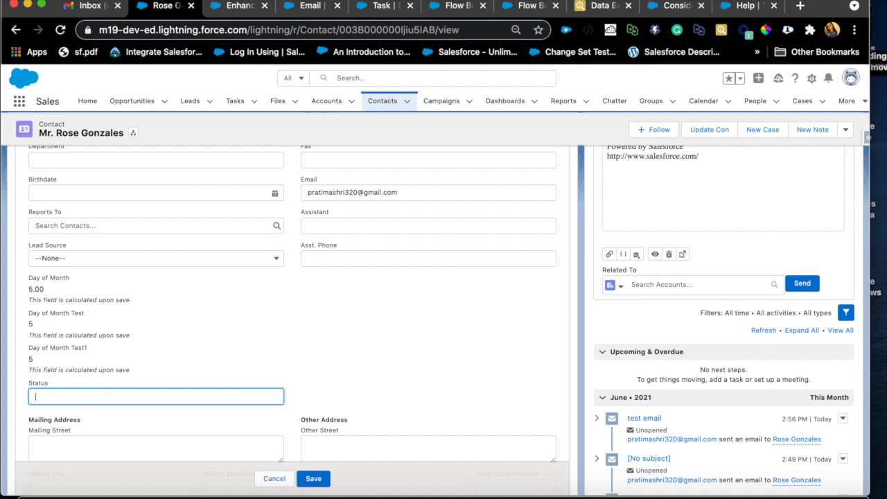
{"action": "left_click", "coordinate": [313, 480]}
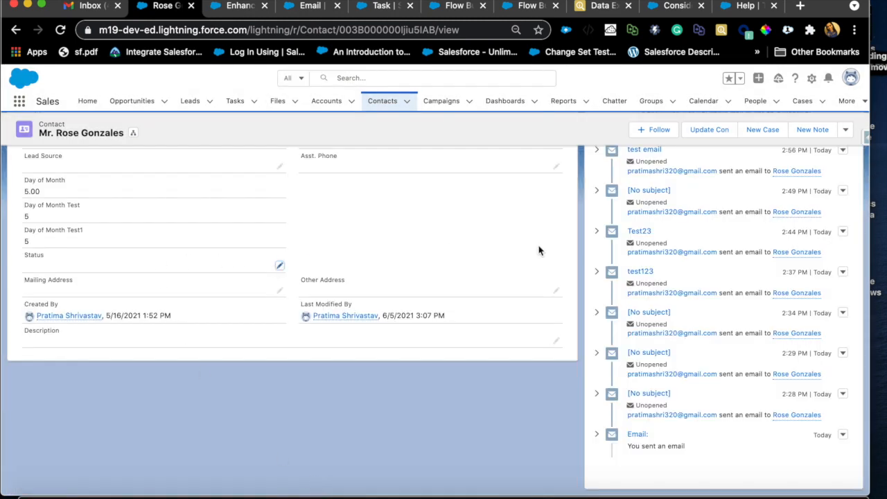
{"action": "scroll", "coordinate": [572, 262], "scroll_direction": "up", "scroll_amount": 2}
{"action": "scroll", "coordinate": [708, 301], "scroll_direction": "up", "scroll_amount": 5}
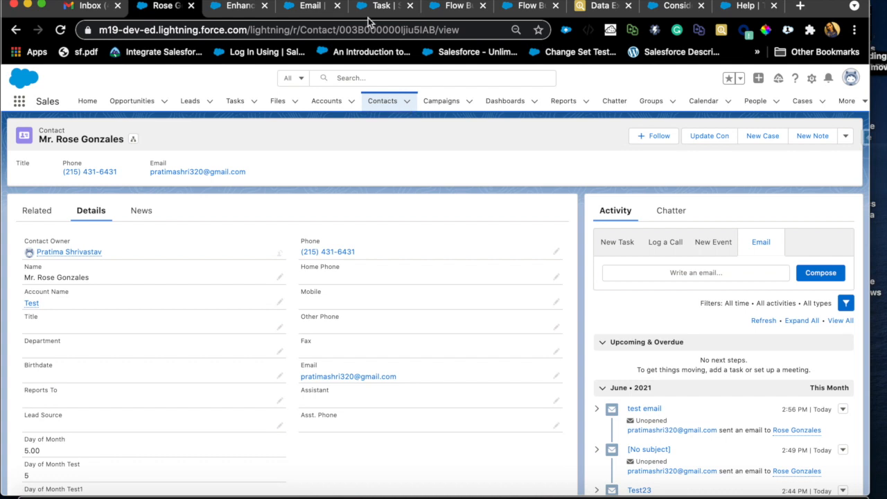
Deactivate version 2 of the Email Message Update Task flow.
{"action": "left_click", "coordinate": [307, 7]}
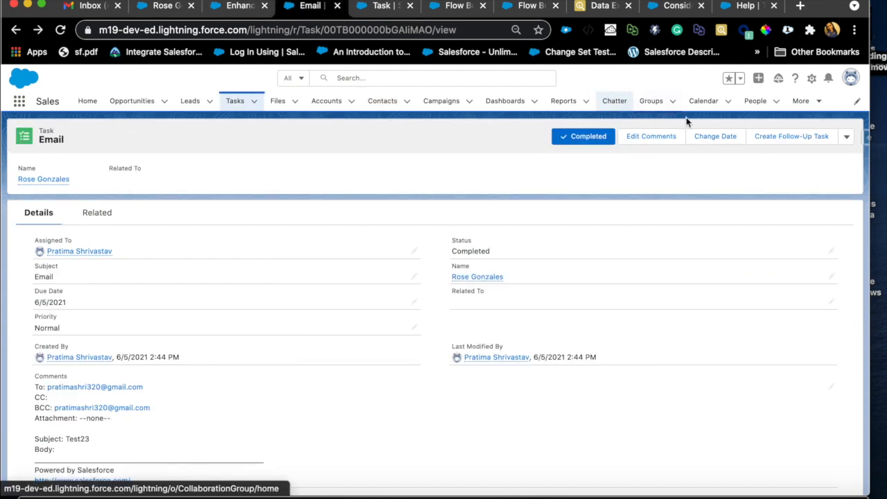
{"action": "left_click", "coordinate": [450, 7]}
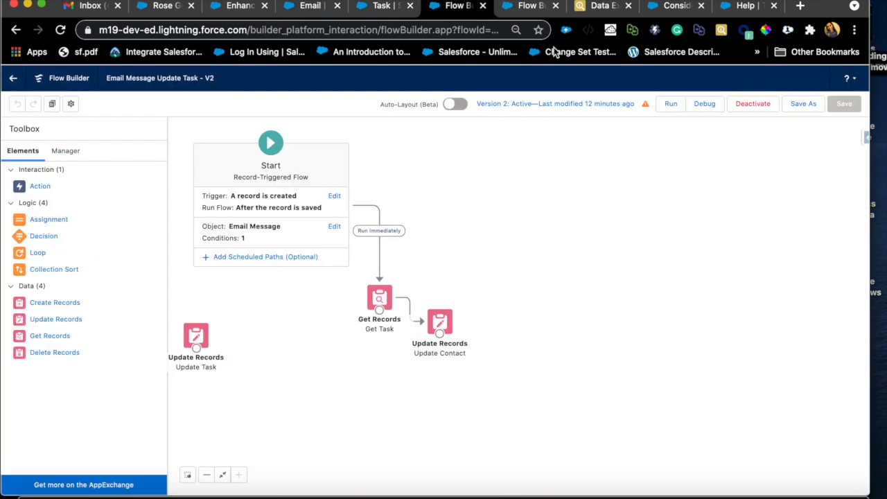
{"action": "left_click", "coordinate": [740, 105]}
Review the Task trigger conditions in the Task After Update - Contact Status flow and leave them without editing.
{"action": "left_click", "coordinate": [505, 6]}
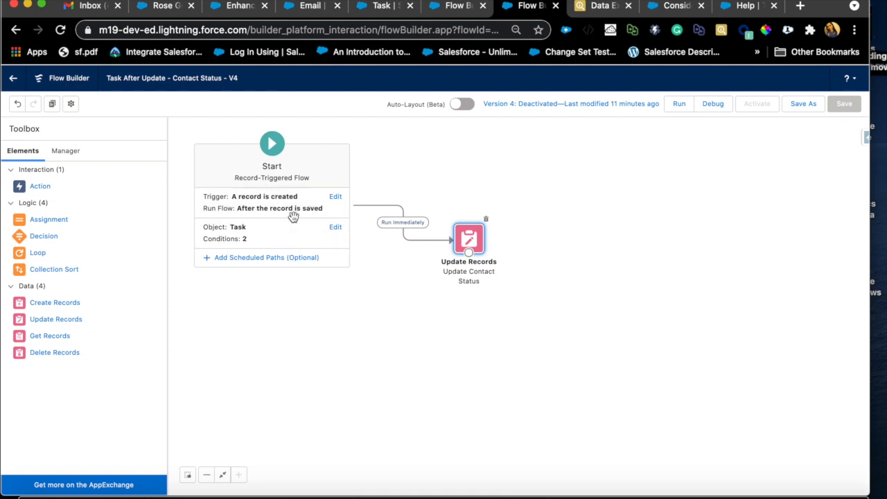
{"action": "left_click", "coordinate": [333, 237]}
{"action": "left_click", "coordinate": [333, 234]}
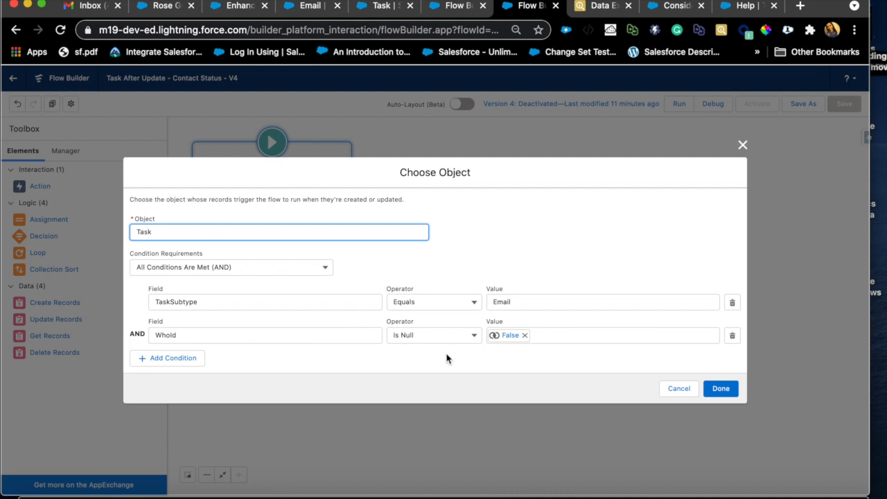
{"action": "left_click", "coordinate": [686, 390]}
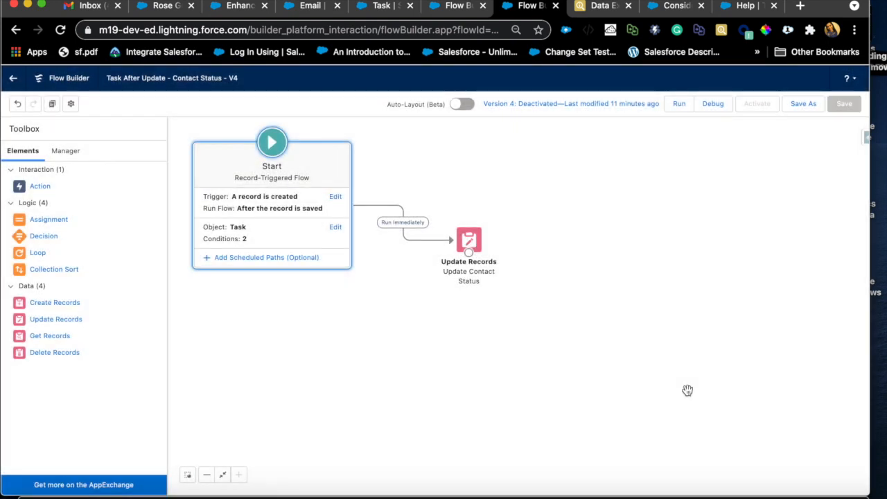
Review the filter and field values of the Update Contact Status element, then close it without editing.
{"action": "double_click", "coordinate": [468, 242]}
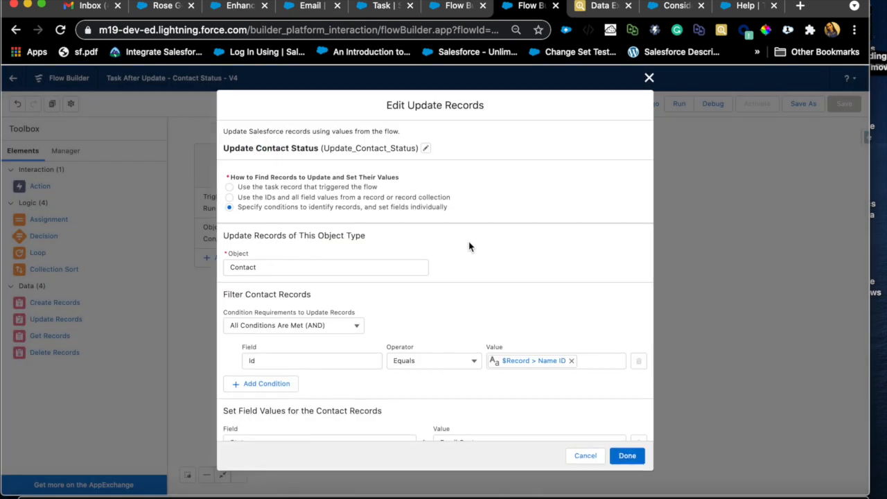
{"action": "left_click", "coordinate": [298, 364]}
{"action": "left_click", "coordinate": [512, 387]}
{"action": "scroll", "coordinate": [562, 379], "scroll_direction": "down", "scroll_amount": 2}
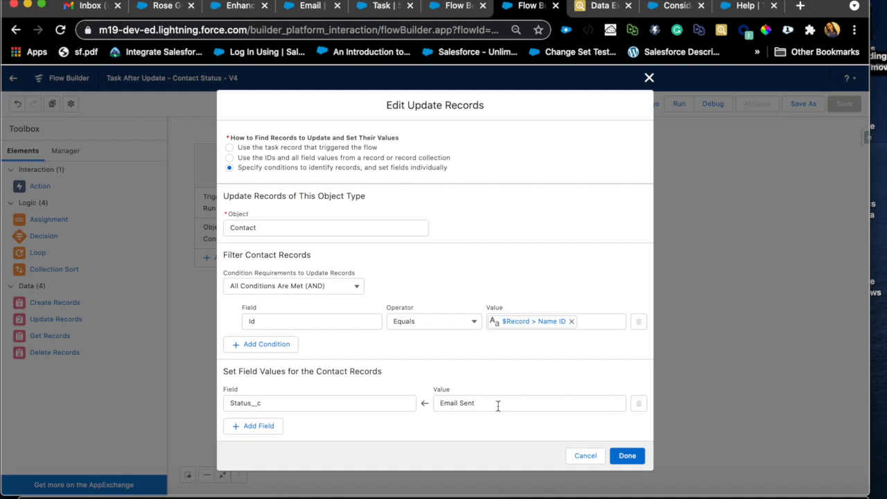
{"action": "left_click", "coordinate": [585, 456]}
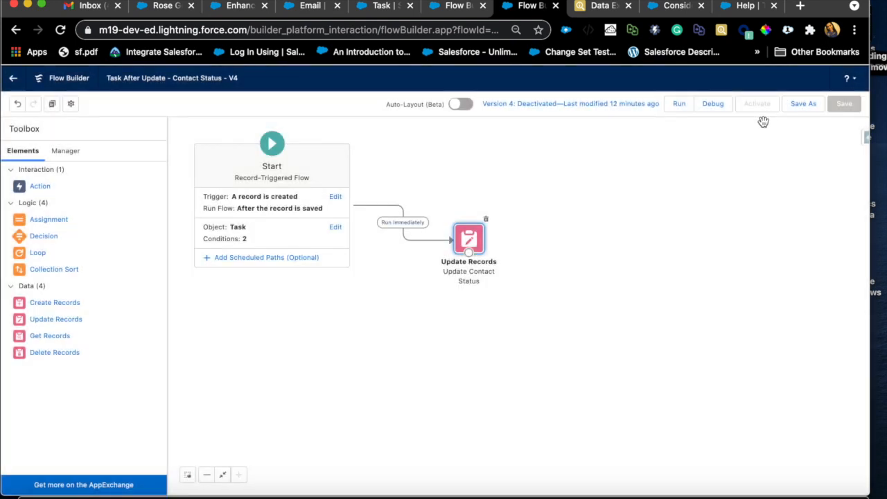
Save the Task After Update - Contact Status flow as a new version and activate it.
{"action": "left_click", "coordinate": [797, 112]}
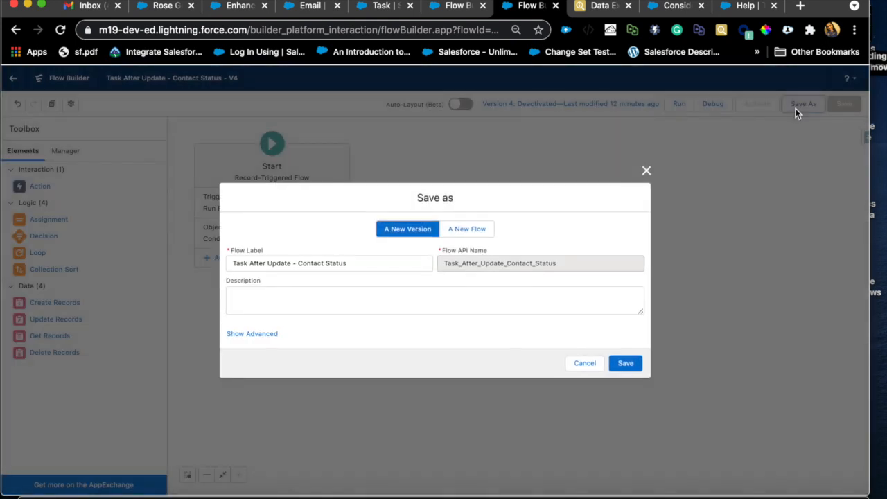
{"action": "left_click", "coordinate": [622, 365]}
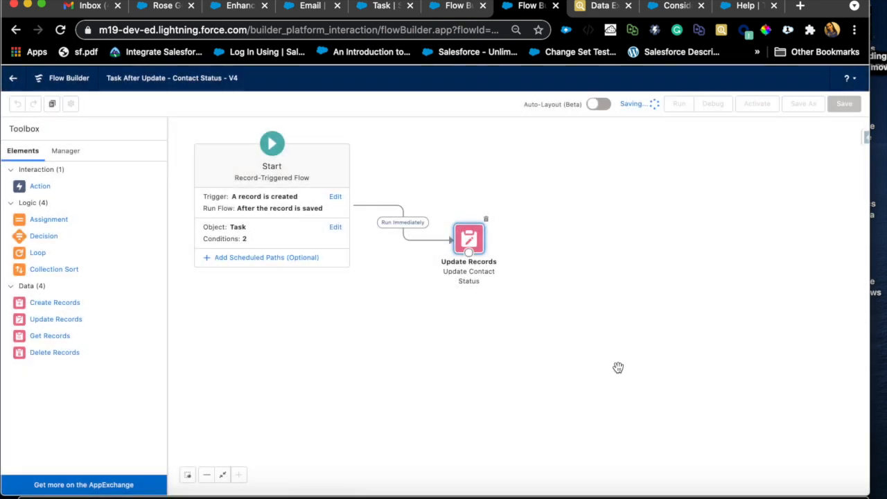
{"action": "left_click", "coordinate": [762, 104]}
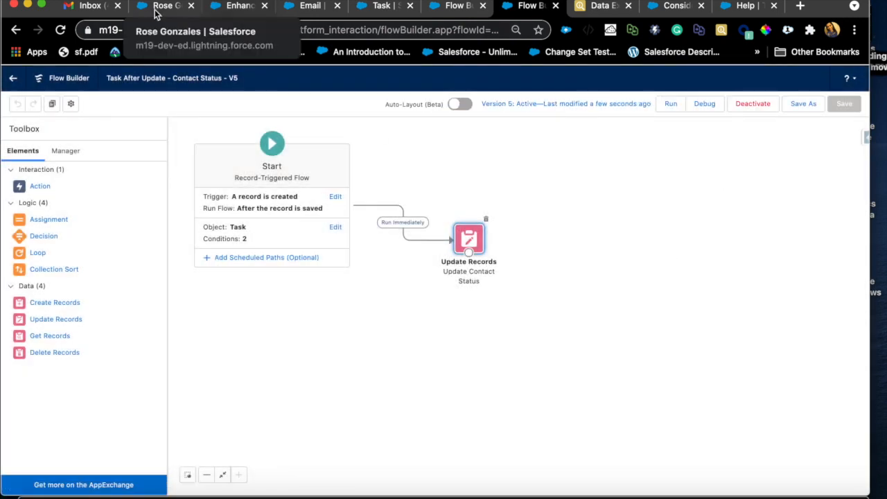
Send an email with the subject "Test" from the contact's record and check the contact's Status field.
{"action": "left_click", "coordinate": [157, 10]}
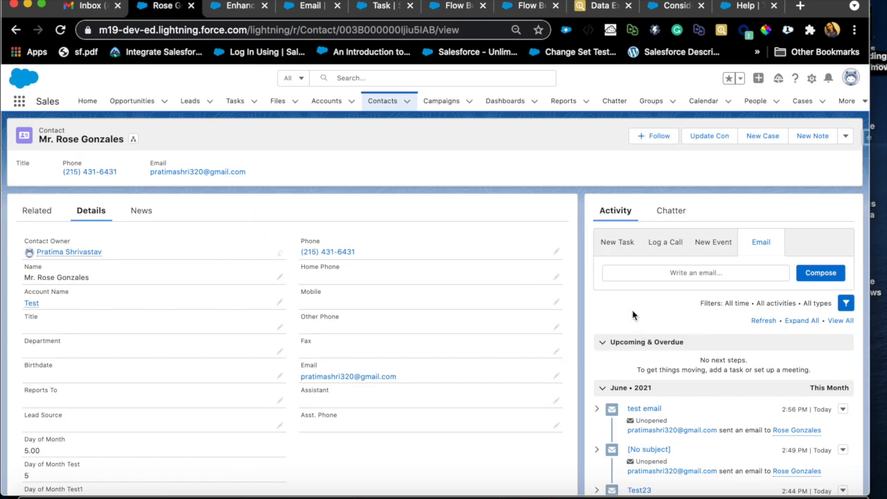
{"action": "left_click", "coordinate": [817, 275]}
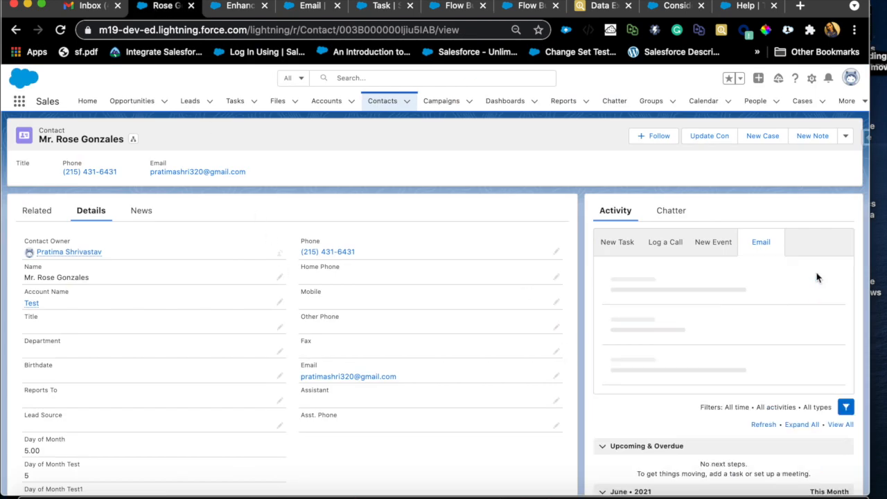
{"action": "scroll", "coordinate": [721, 429], "scroll_direction": "down", "scroll_amount": 1}
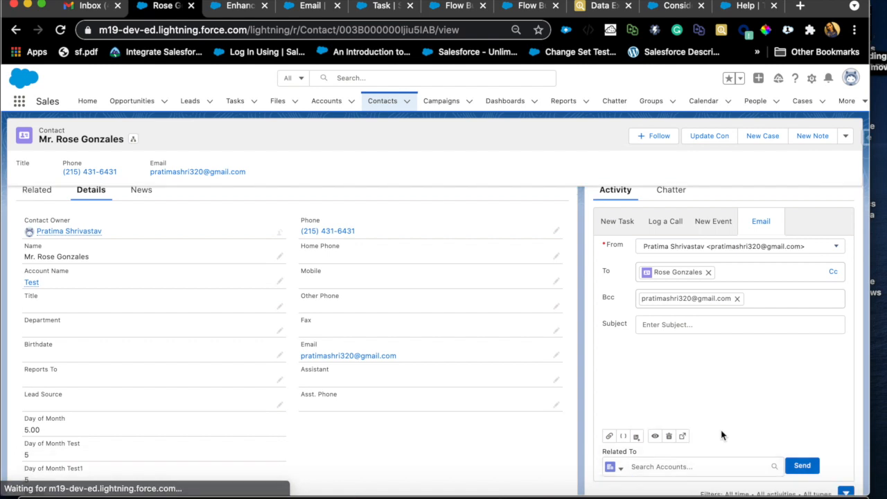
{"action": "left_click", "coordinate": [708, 311]}
{"action": "type", "text": "Test"}
{"action": "scroll", "coordinate": [719, 337], "scroll_direction": "down", "scroll_amount": 5}
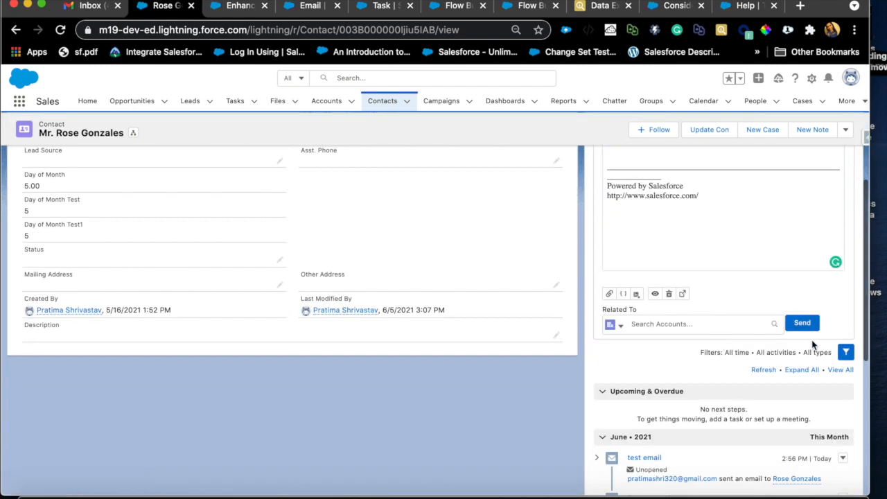
{"action": "left_click", "coordinate": [807, 326]}
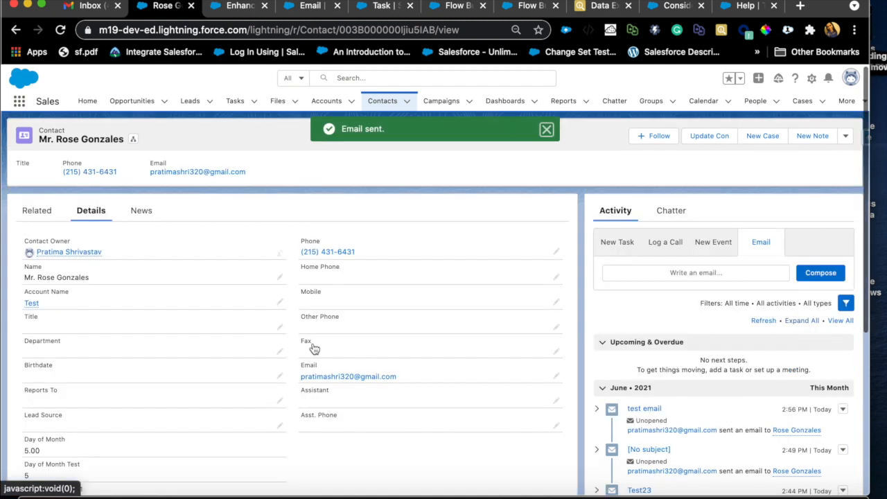
{"action": "scroll", "coordinate": [313, 348], "scroll_direction": "down", "scroll_amount": 3}
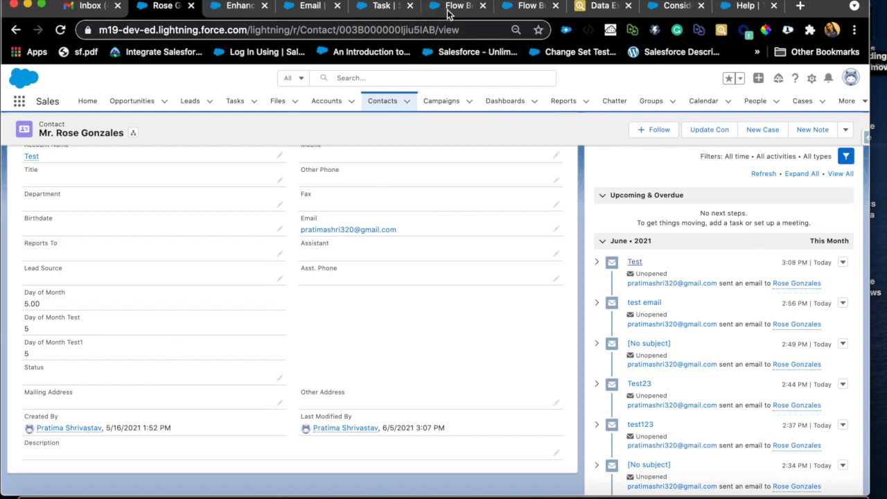
Deactivate version 5 of the Task After Update - Contact Status flow.
{"action": "left_click", "coordinate": [389, 7]}
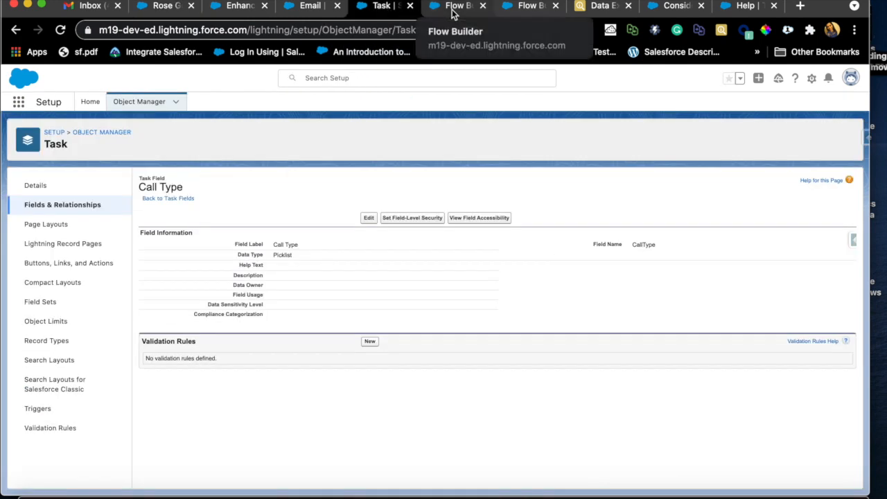
{"action": "left_click", "coordinate": [517, 18]}
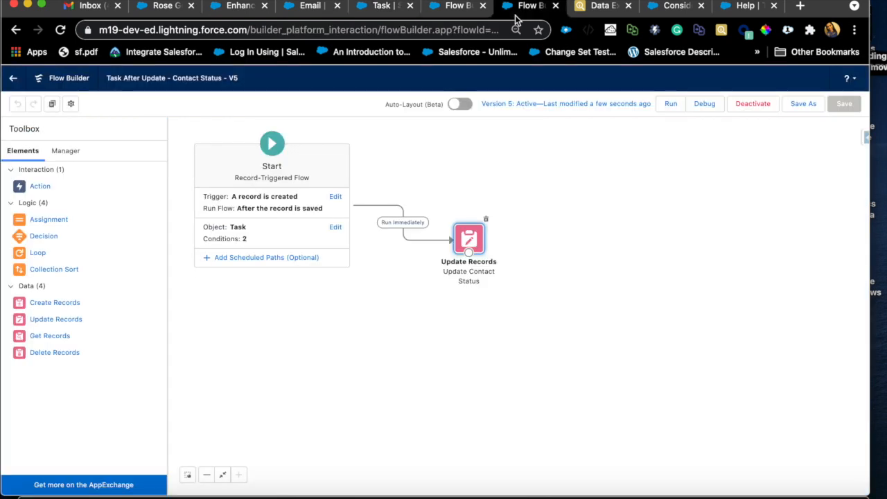
{"action": "left_click", "coordinate": [744, 108]}
Review when the Email Message Update Task flow is triggered and run, leaving the trigger settings without editing.
{"action": "left_click", "coordinate": [458, 7]}
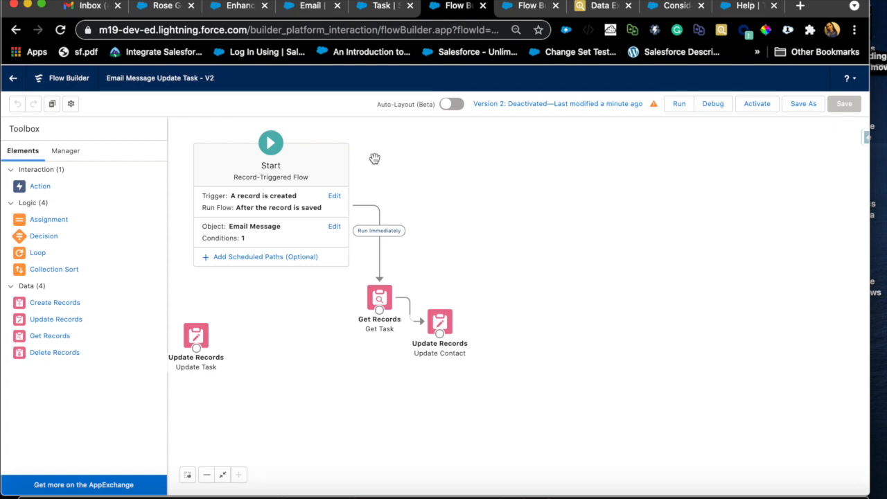
{"action": "left_click", "coordinate": [334, 196]}
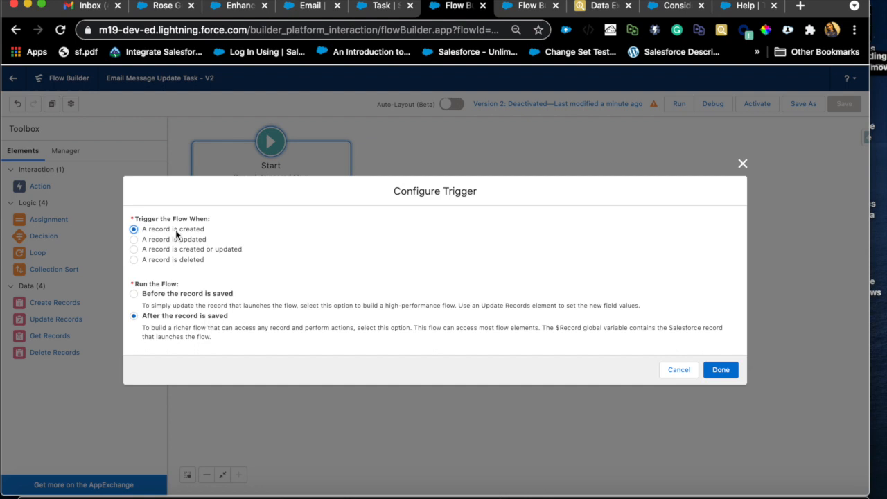
{"action": "left_click", "coordinate": [743, 164]}
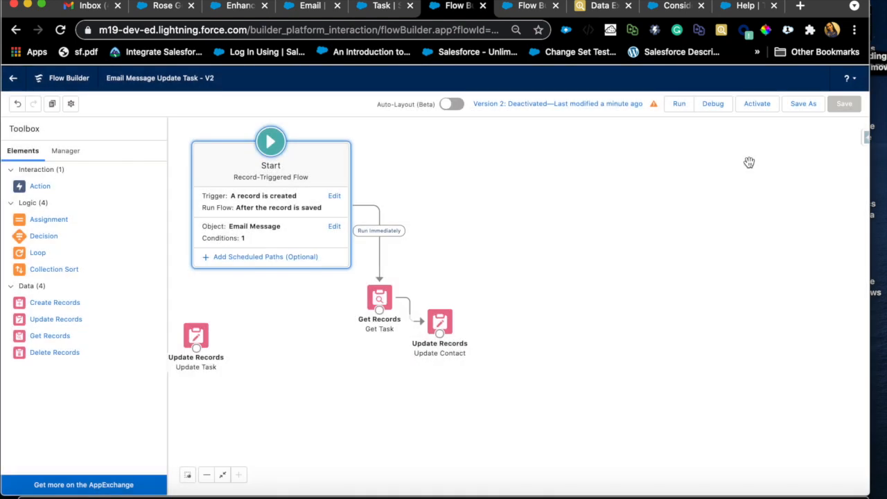
Reselect Email Message as the flow's triggering object and keep the condition Status Equals 3.
{"action": "left_click", "coordinate": [332, 225]}
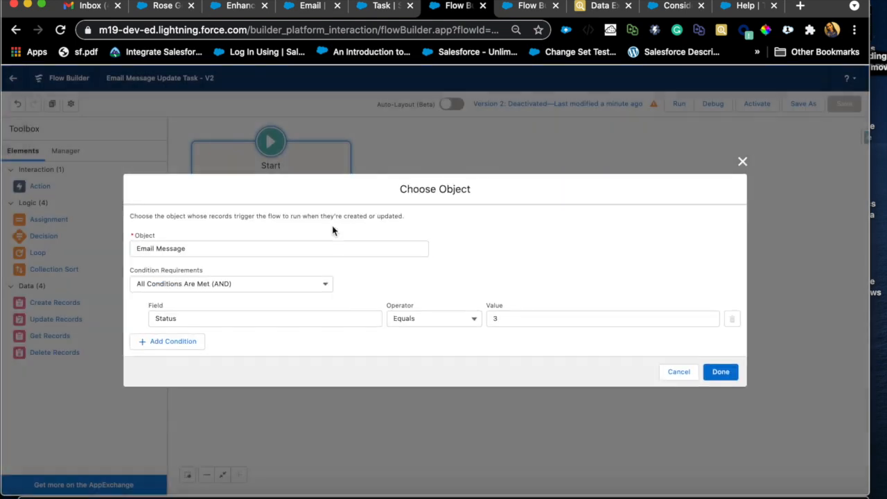
{"action": "left_click", "coordinate": [250, 249]}
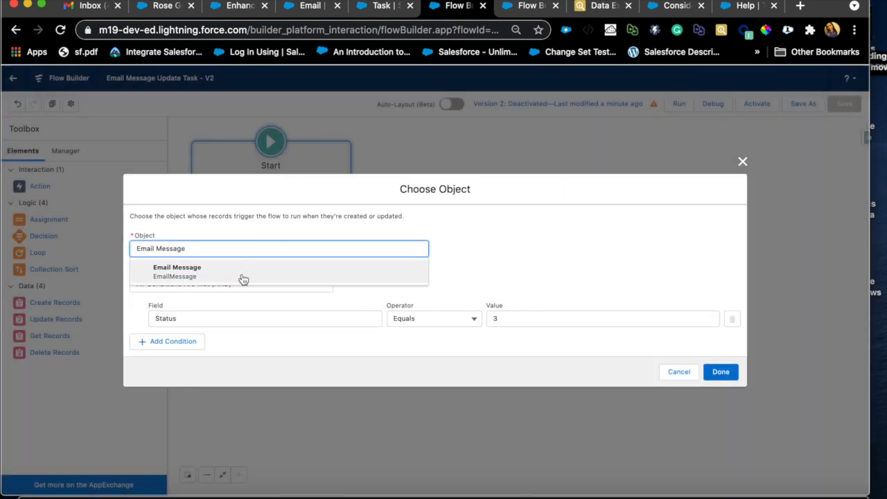
{"action": "left_click", "coordinate": [244, 277]}
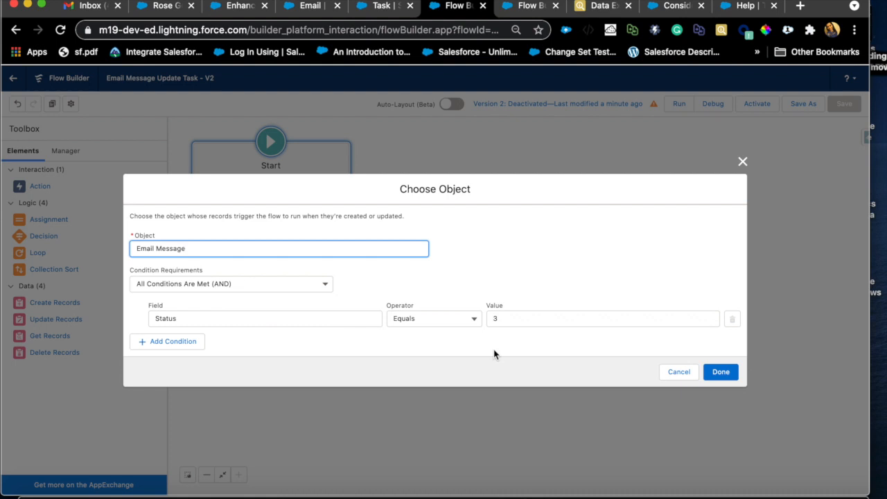
{"action": "left_click", "coordinate": [508, 321]}
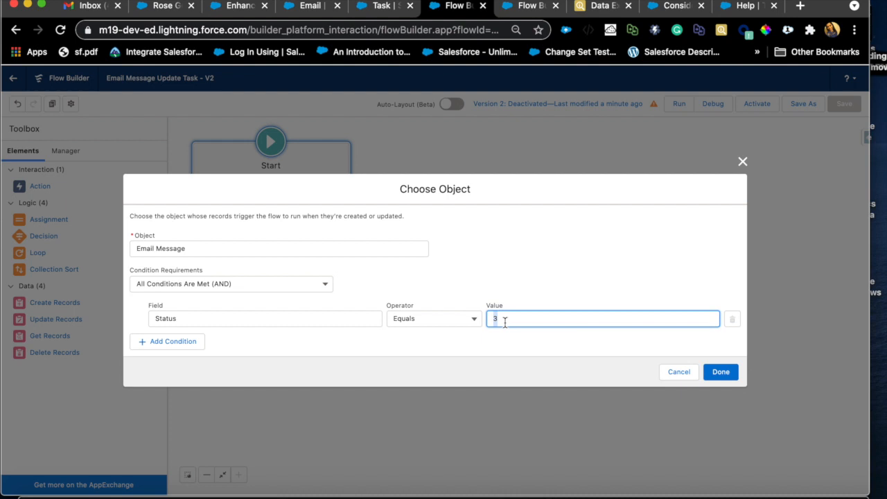
{"action": "left_click", "coordinate": [720, 372]}
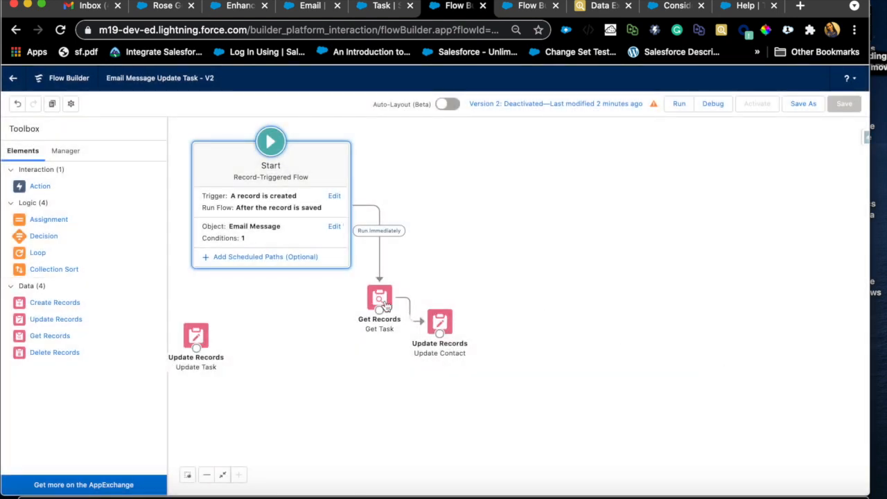
Move the Update Contact element farther from Get Task, and re-enter the Get Task filter as Id Equals $Record > Activity ID.
{"action": "left_click_drag", "start_coordinate": [440, 320], "coordinate": [636, 305]}
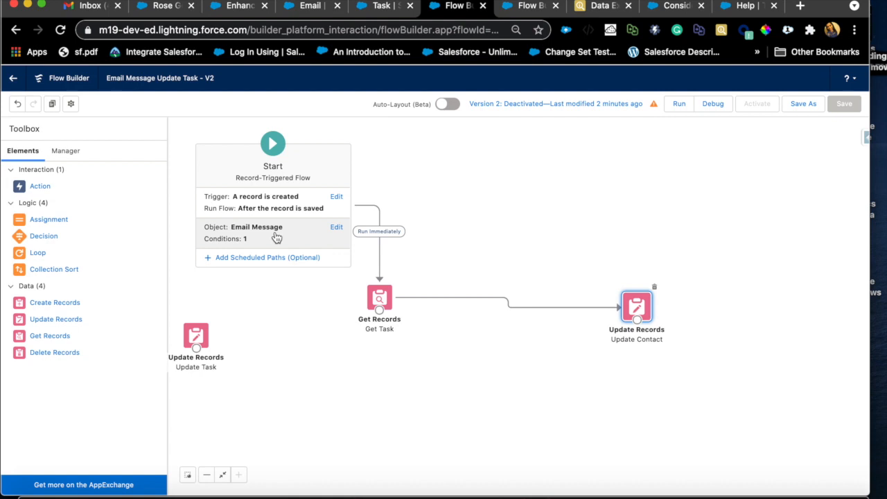
{"action": "double_click", "coordinate": [379, 291]}
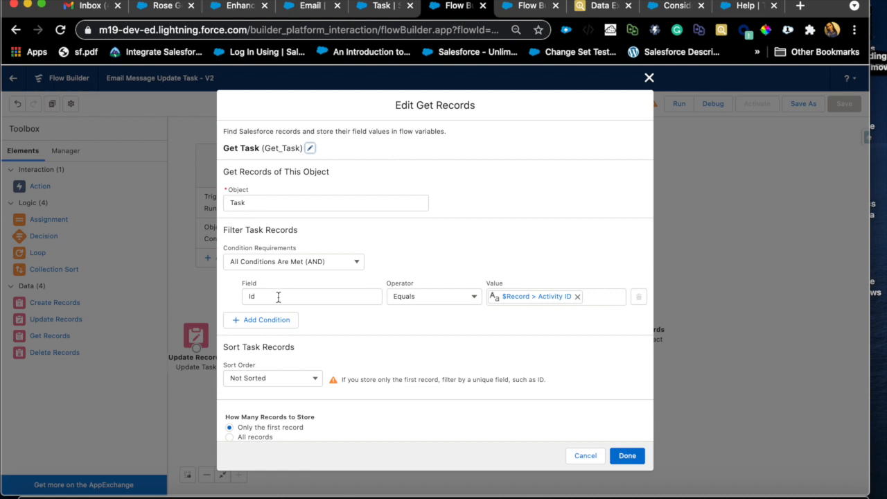
{"action": "left_click", "coordinate": [563, 298]}
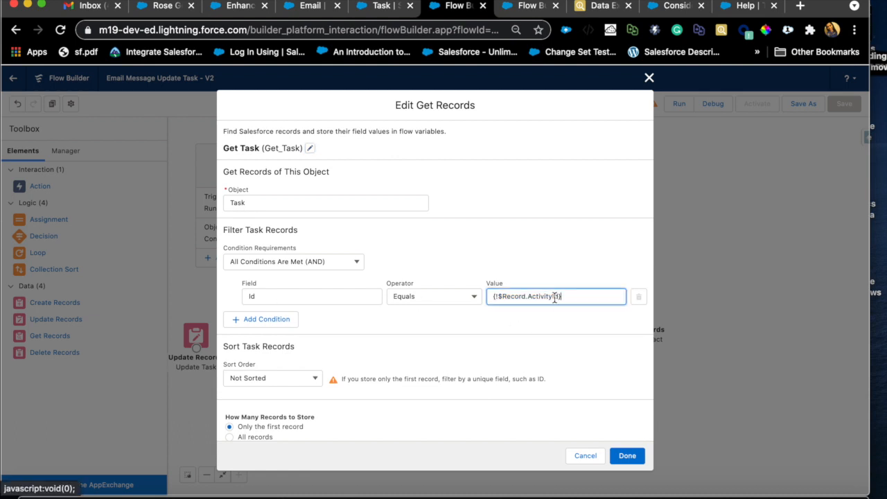
{"action": "key", "text": "BackSpace"}
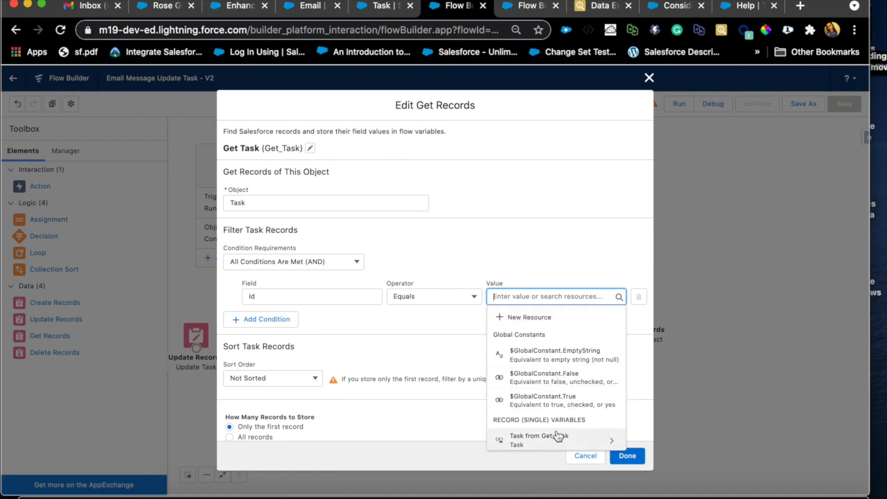
{"action": "scroll", "coordinate": [566, 409], "scroll_direction": "down", "scroll_amount": 5}
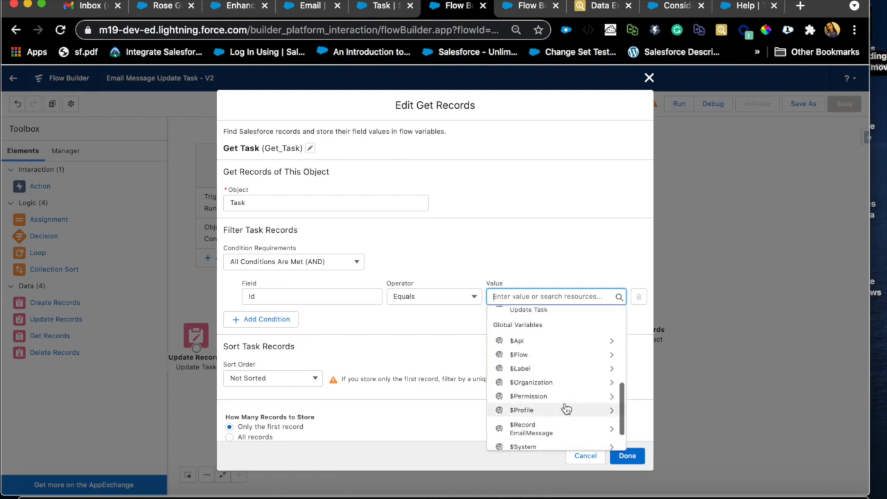
{"action": "left_click", "coordinate": [553, 415]}
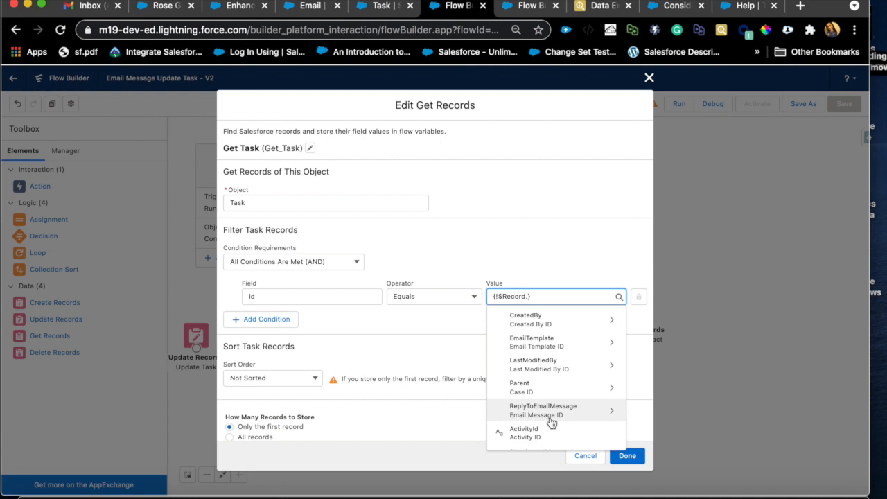
{"action": "type", "text": "act"}
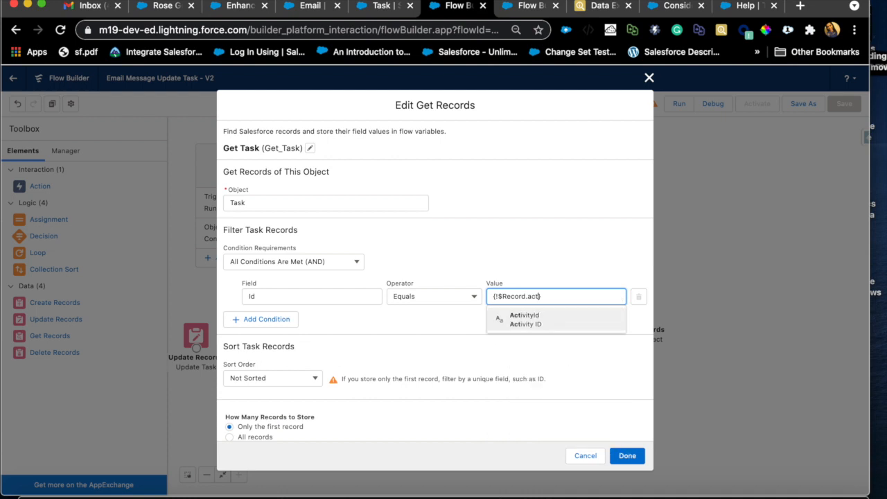
{"action": "left_click", "coordinate": [535, 325]}
{"action": "left_click", "coordinate": [535, 325]}
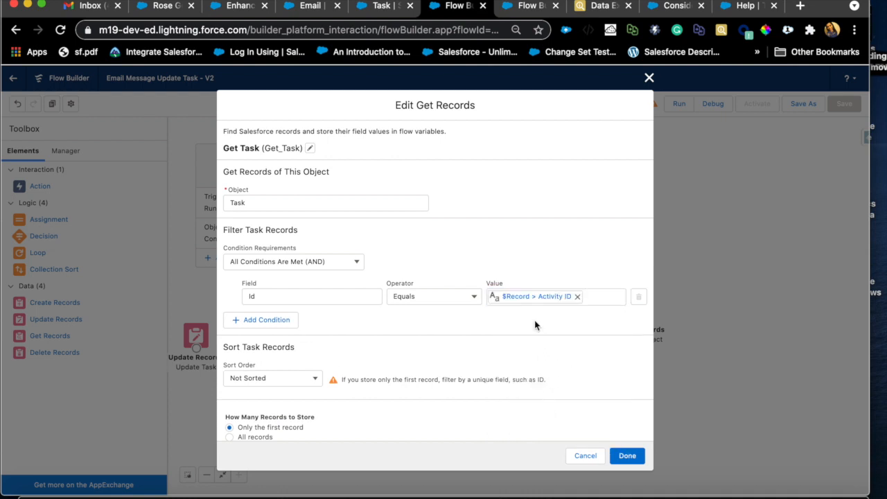
{"action": "scroll", "coordinate": [535, 325], "scroll_direction": "down", "scroll_amount": 2}
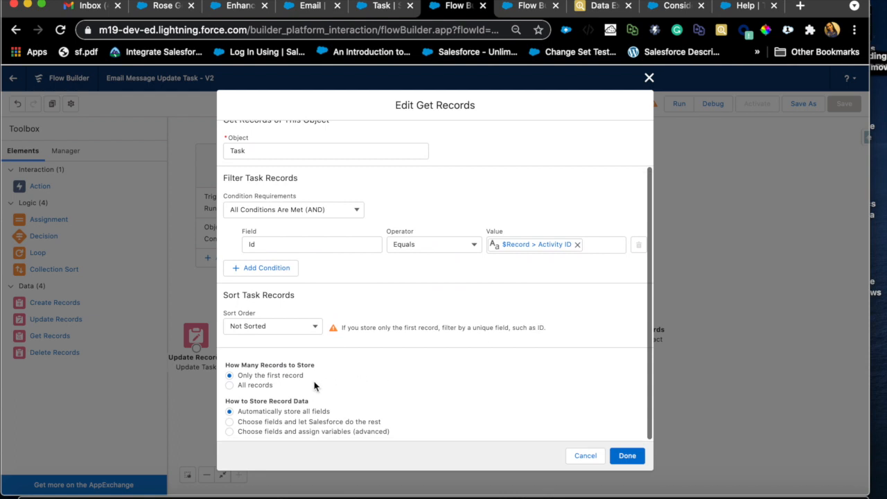
{"action": "left_click", "coordinate": [631, 454]}
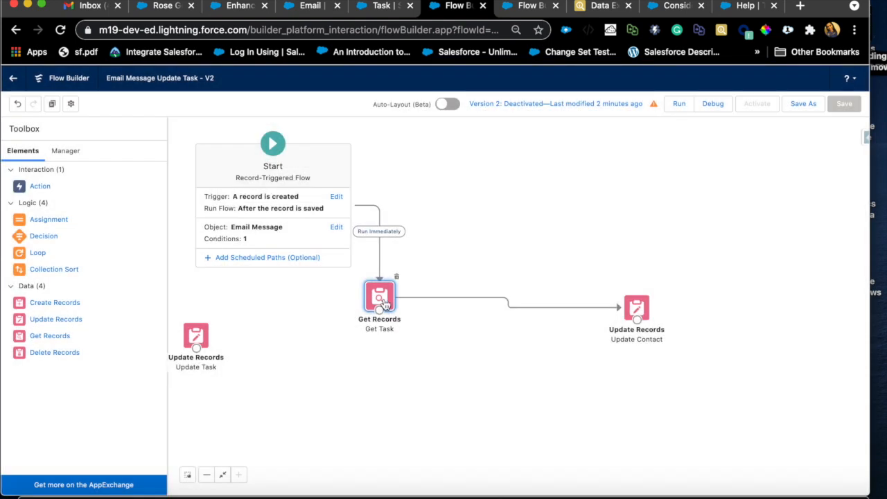
Reselect Contact as the object of the Update Contact element and choose Id with Equals for its filter condition.
{"action": "double_click", "coordinate": [638, 306]}
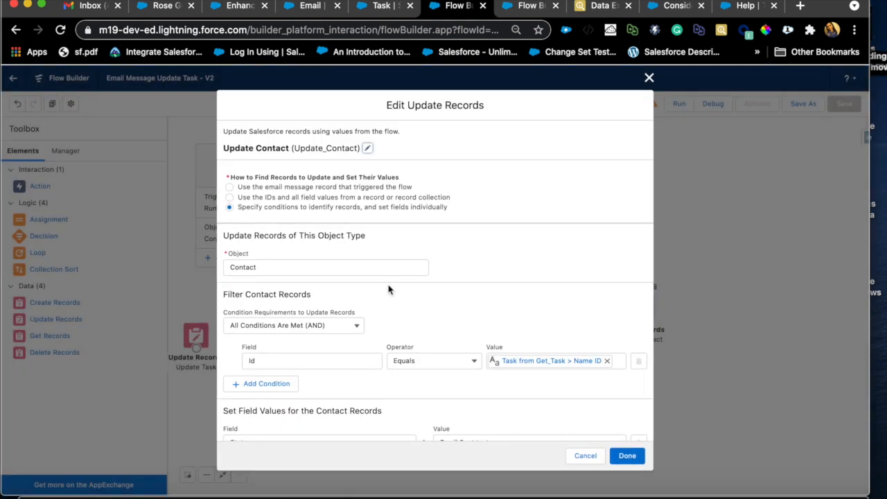
{"action": "left_click", "coordinate": [294, 268]}
{"action": "left_click", "coordinate": [534, 274]}
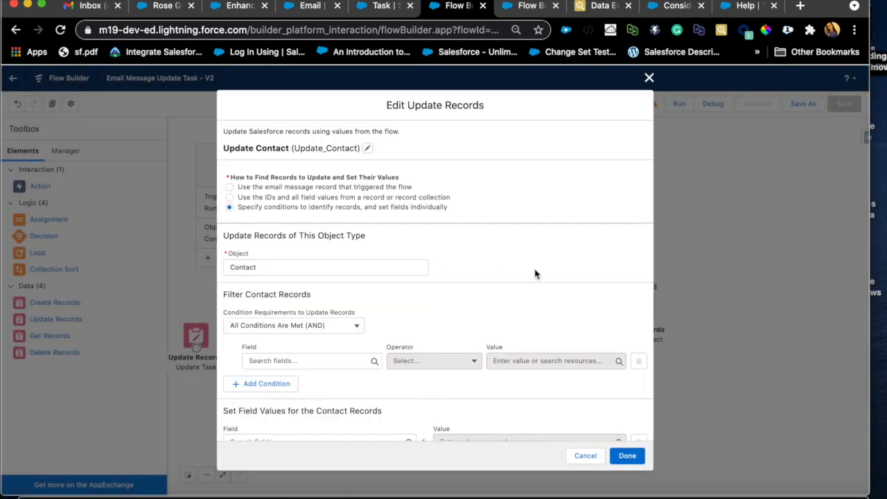
{"action": "left_click", "coordinate": [313, 361]}
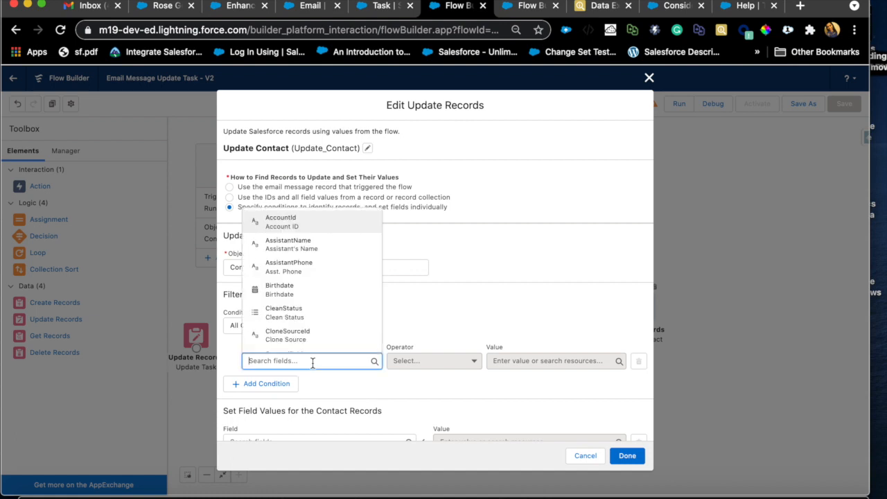
{"action": "type", "text": "Id"}
{"action": "left_click", "coordinate": [280, 290]}
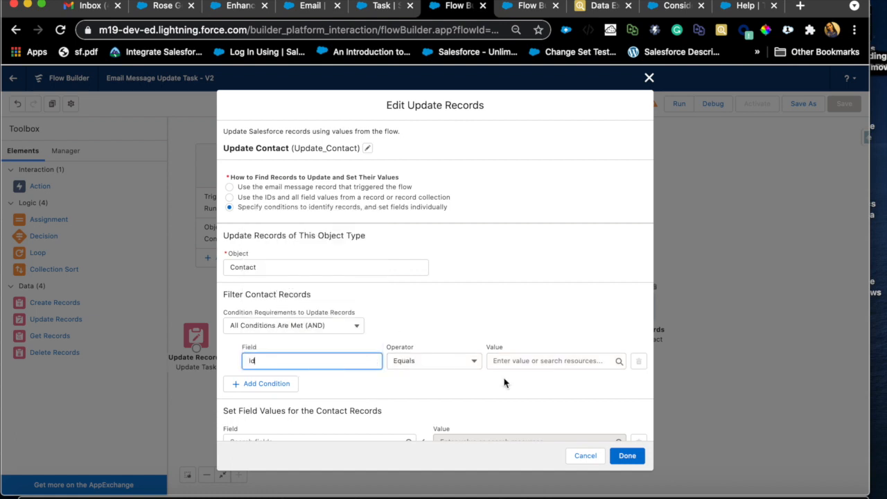
Set the Id filter value of Update Contact to the WhoId (Name ID) of the task from Get_Task.
{"action": "left_click", "coordinate": [521, 361]}
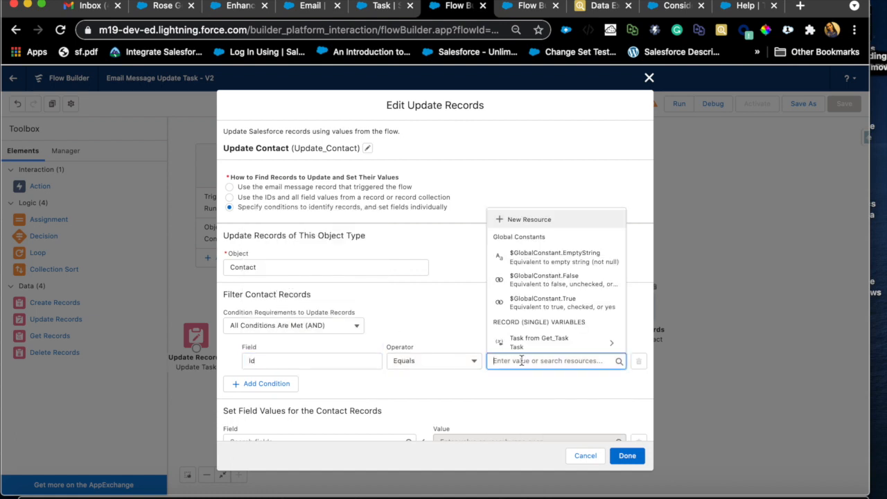
{"action": "left_click", "coordinate": [555, 343]}
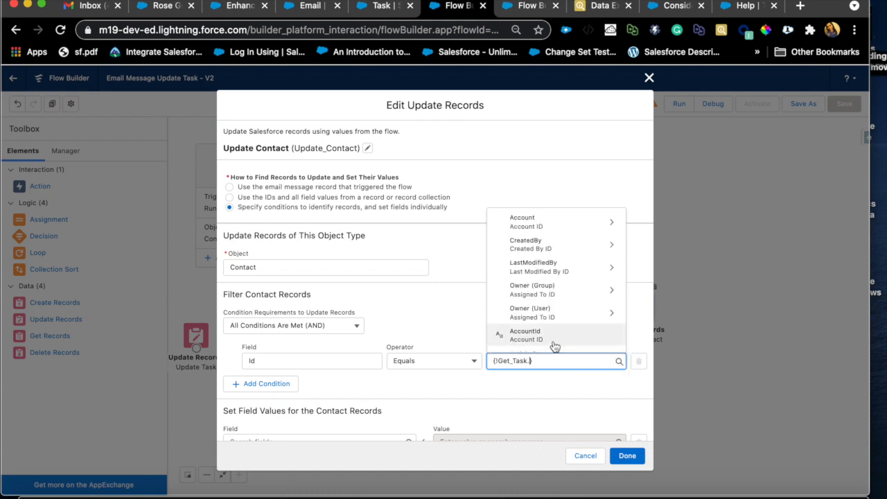
{"action": "type", "text": "co"}
{"action": "key", "text": "BackSpace"}
{"action": "key", "text": "BackSpace"}
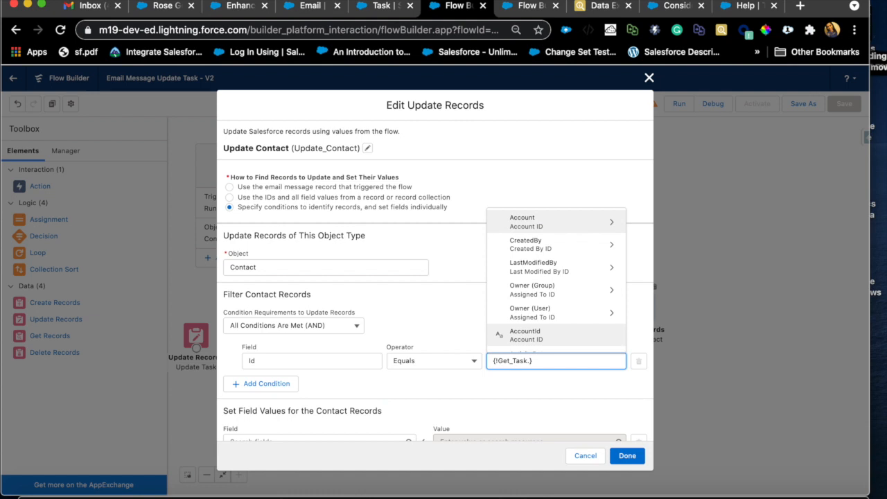
{"action": "type", "text": "who"}
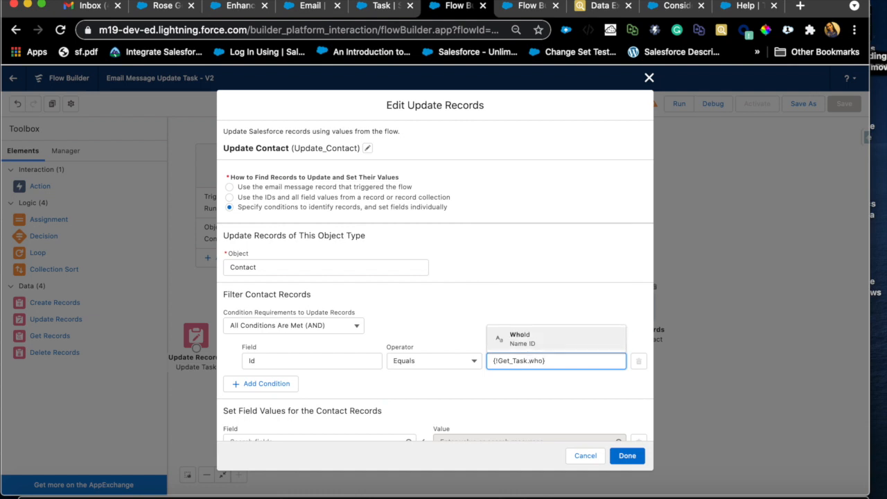
{"action": "left_click", "coordinate": [552, 337]}
{"action": "left_click", "coordinate": [539, 387]}
{"action": "scroll", "coordinate": [539, 387], "scroll_direction": "down", "scroll_amount": 1}
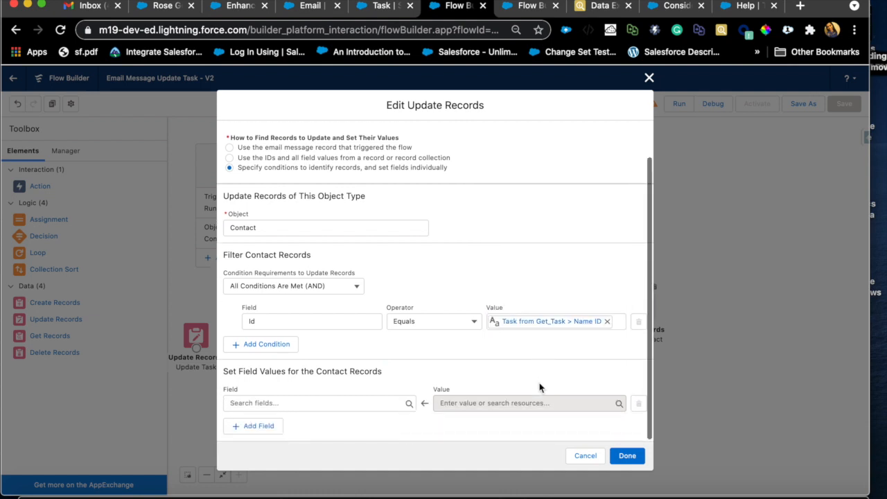
Set the contact's Status__c field to Email Sent in the Update Contact element and accept the element's changes.
{"action": "left_click", "coordinate": [379, 405]}
{"action": "type", "text": "sta"}
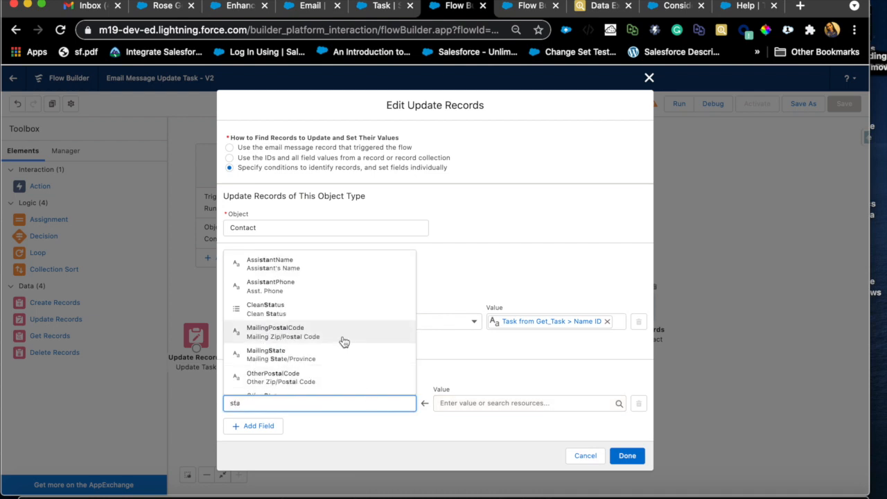
{"action": "type", "text": "tus"}
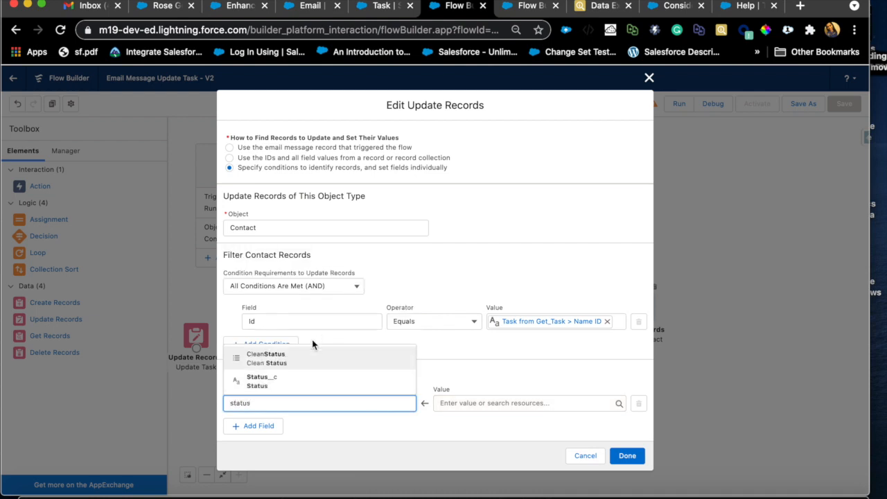
{"action": "left_click", "coordinate": [291, 383]}
{"action": "left_click", "coordinate": [475, 409]}
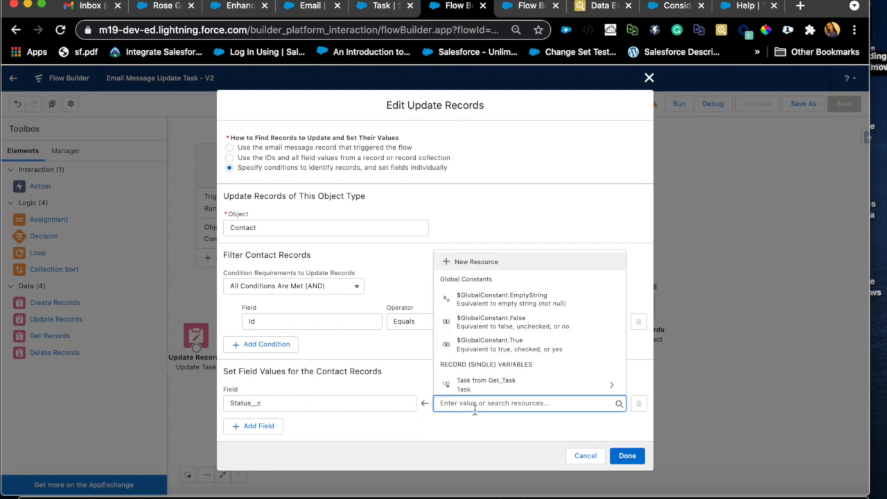
{"action": "type", "text": "Email Sent"}
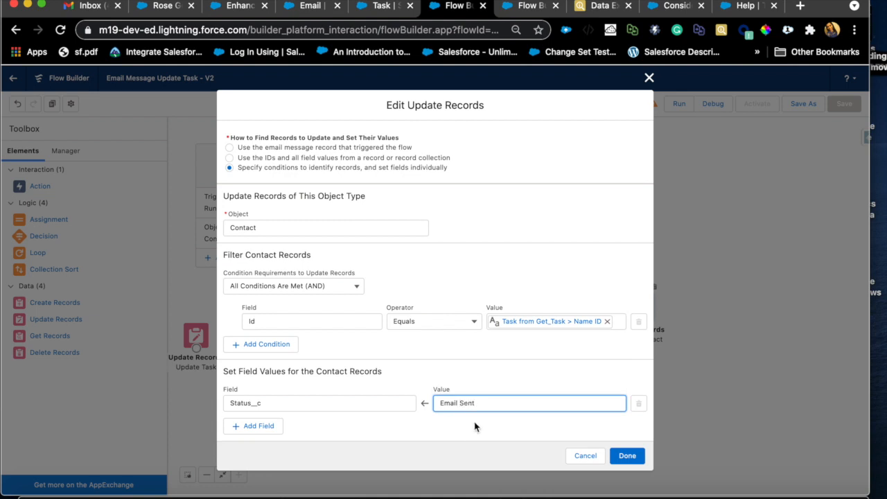
{"action": "left_click", "coordinate": [473, 433]}
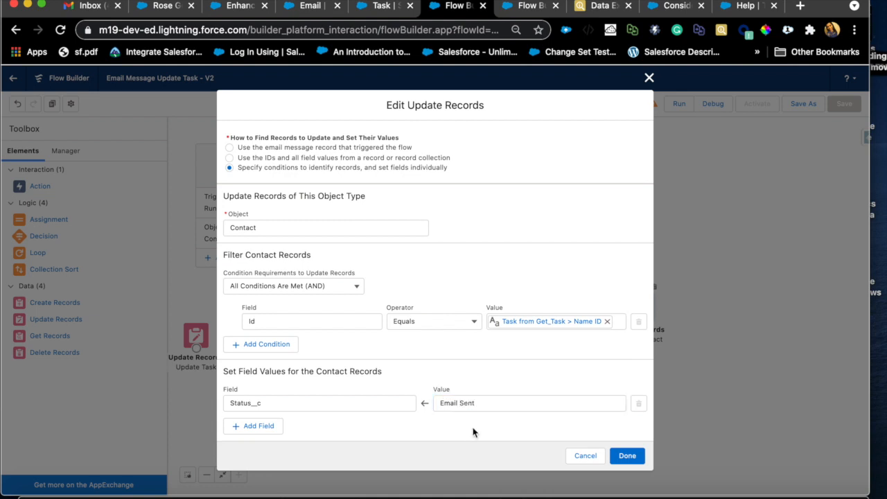
{"action": "left_click", "coordinate": [624, 456]}
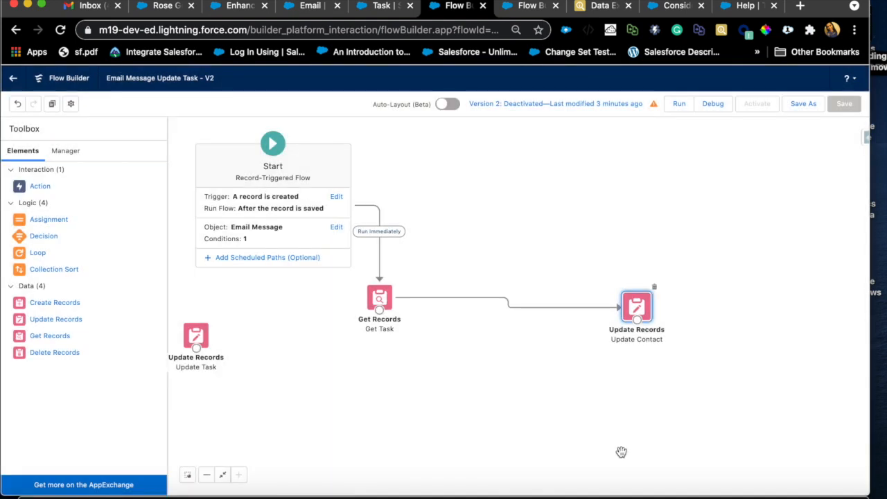
Save the Email Message Update Task flow as a new version and activate it.
{"action": "left_click", "coordinate": [801, 106]}
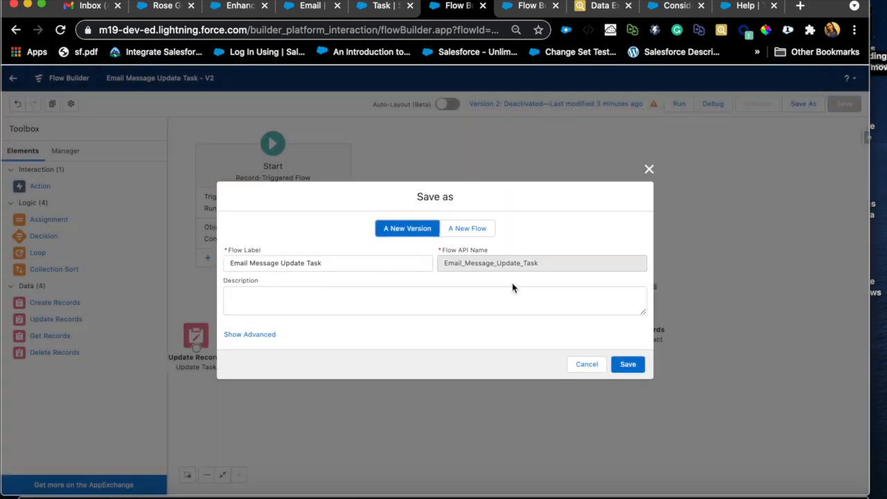
{"action": "left_click", "coordinate": [626, 365]}
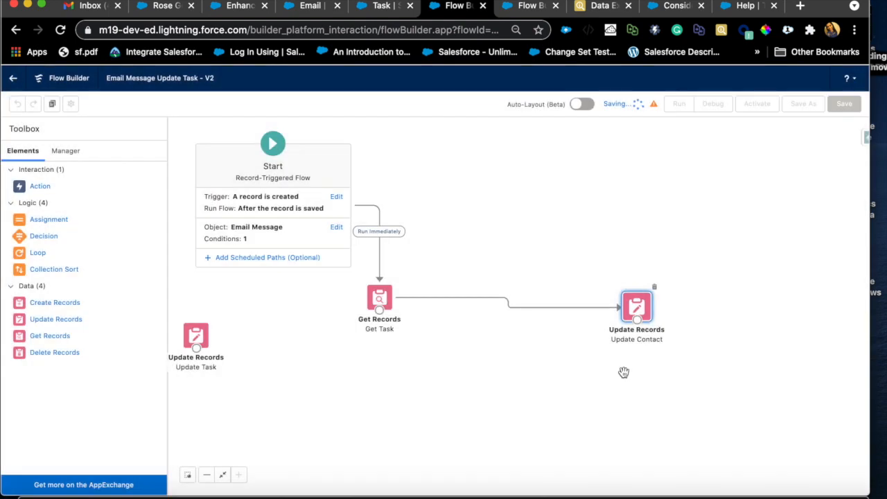
{"action": "left_click", "coordinate": [756, 104]}
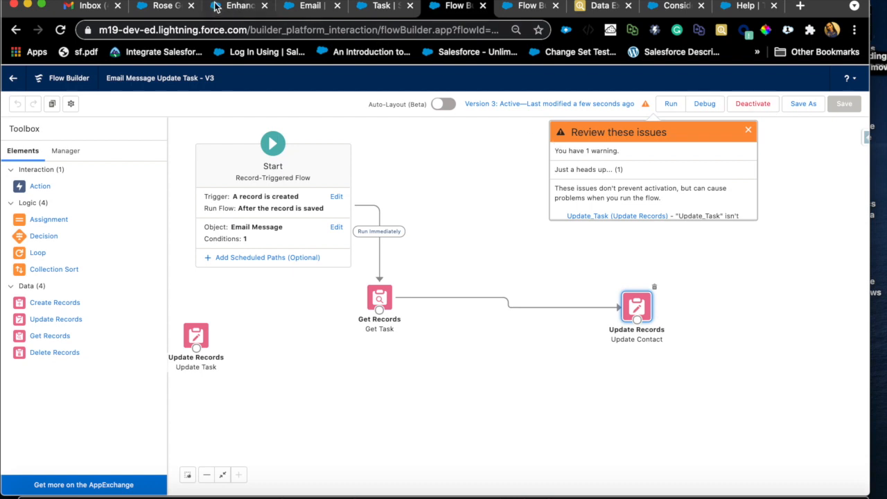
Send the contact an email with the subject "test 453" from the contact's record page.
{"action": "left_click", "coordinate": [174, 5]}
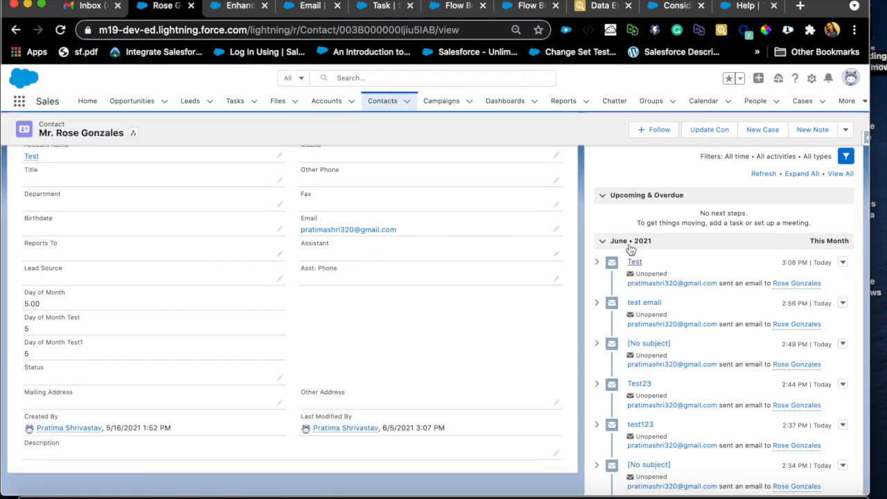
{"action": "scroll", "coordinate": [630, 249], "scroll_direction": "up", "scroll_amount": 5}
{"action": "left_click", "coordinate": [761, 275]}
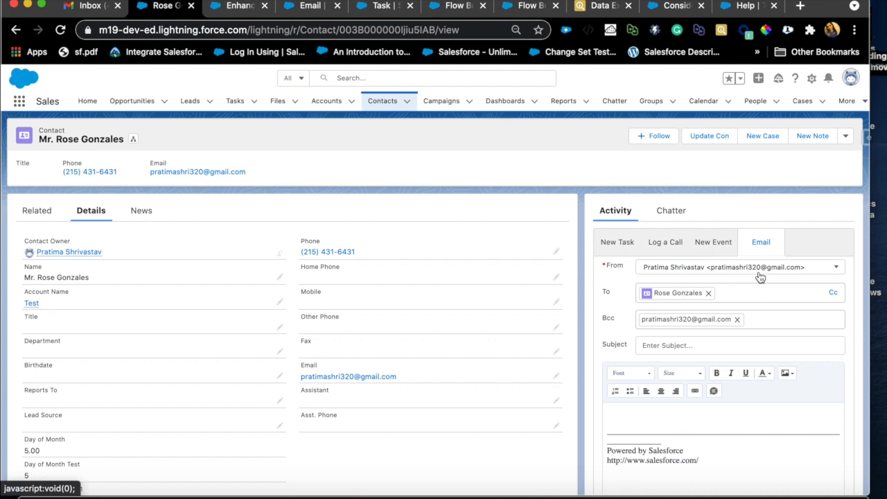
{"action": "left_click", "coordinate": [668, 347]}
{"action": "type", "text": "test 453"}
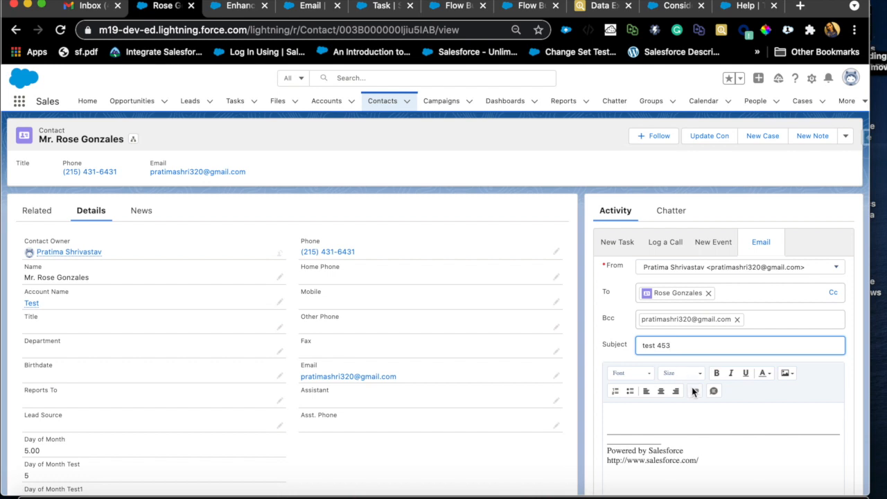
{"action": "scroll", "coordinate": [693, 389], "scroll_direction": "down", "scroll_amount": 5}
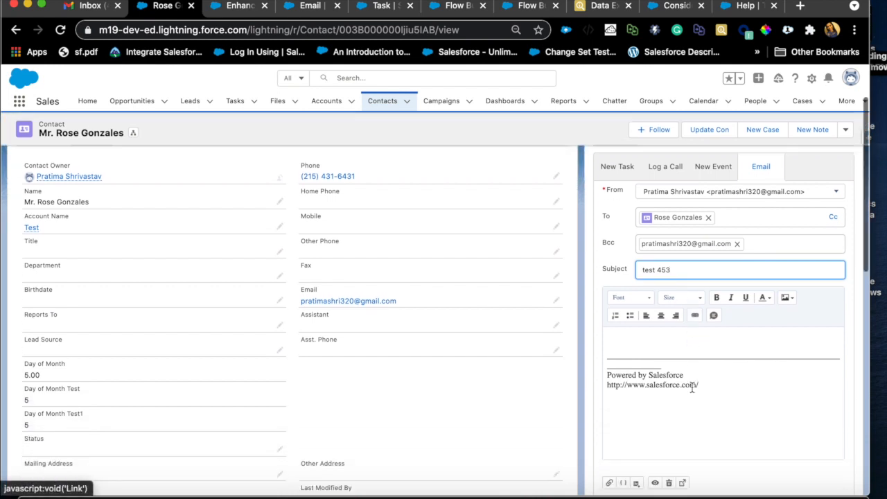
{"action": "left_click", "coordinate": [801, 414]}
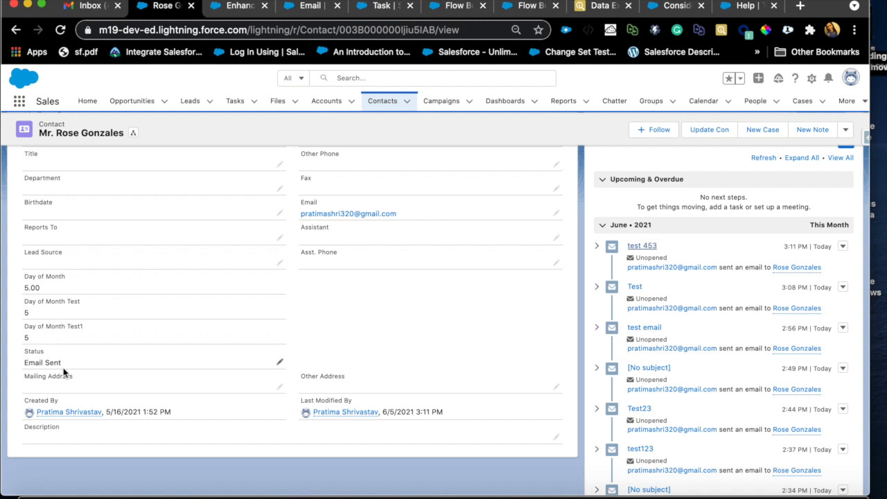
Review the contact's Status field, open the sent email "test 453", and show all its field data in Salesforce Inspector.
{"action": "scroll", "coordinate": [206, 390], "scroll_direction": "up", "scroll_amount": 3}
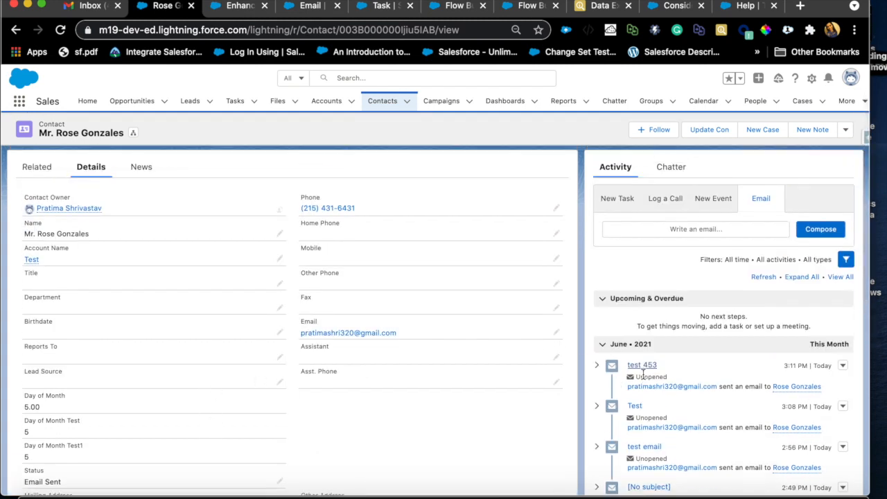
{"action": "scroll", "coordinate": [643, 374], "scroll_direction": "down", "scroll_amount": 1}
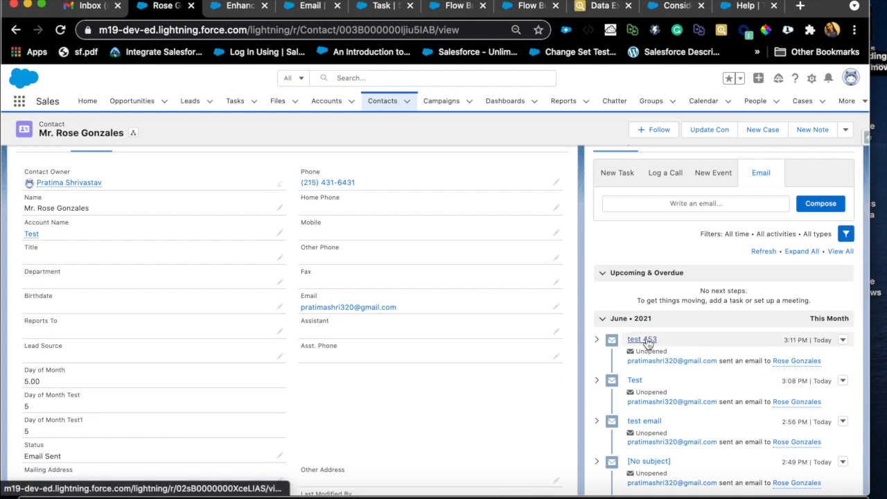
{"action": "left_click", "coordinate": [644, 340]}
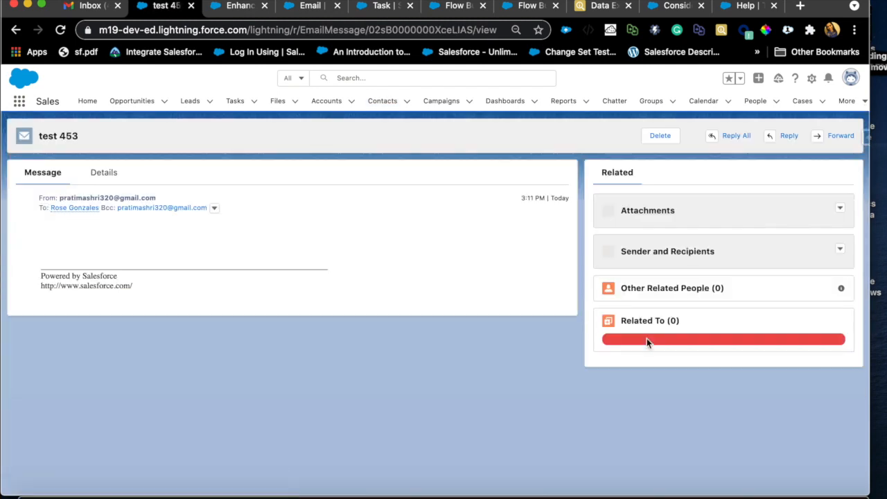
{"action": "left_click", "coordinate": [865, 137]}
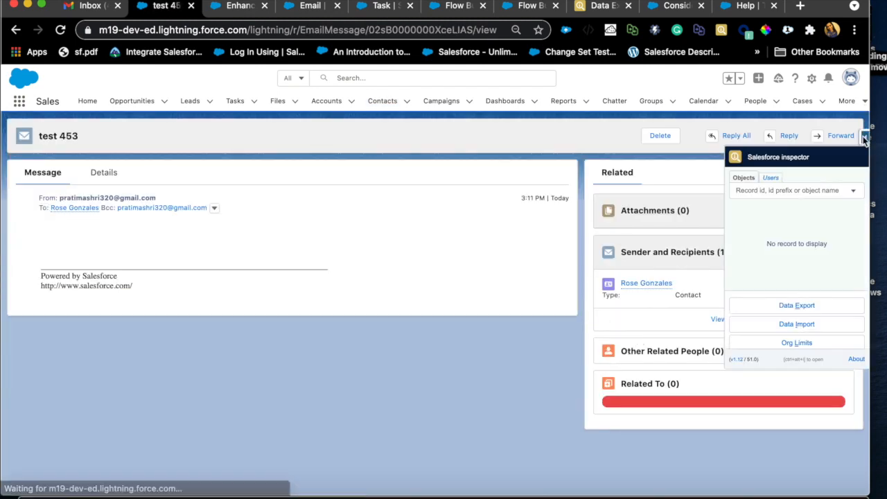
{"action": "left_click", "coordinate": [797, 277]}
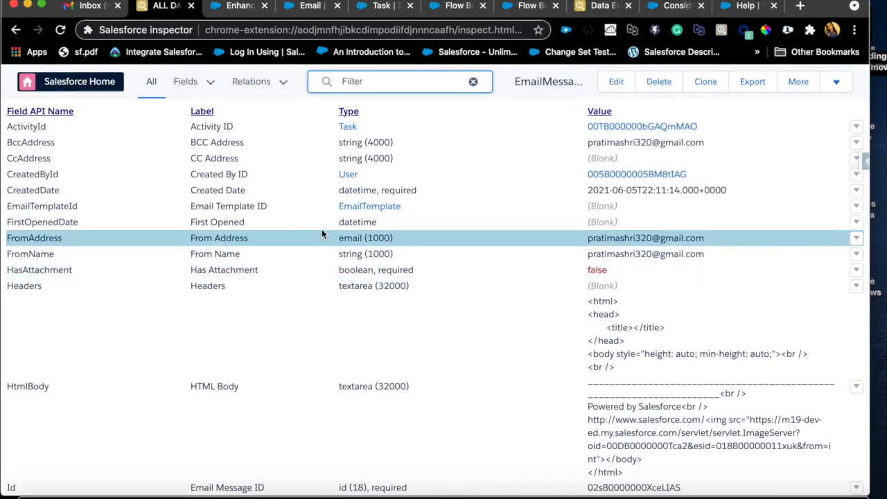
Filter the email message's fields by "ac" and open the task referenced by its ActivityId in Salesforce.
{"action": "type", "text": "acr"}
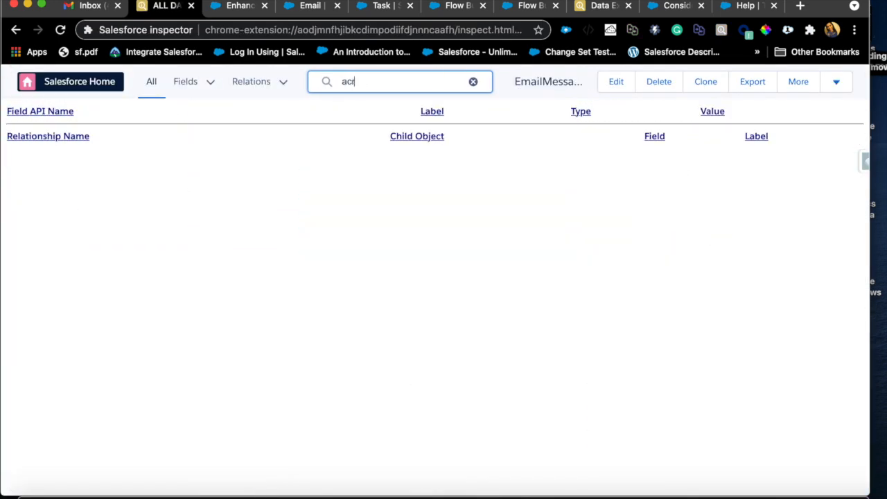
{"action": "key", "text": "BackSpace"}
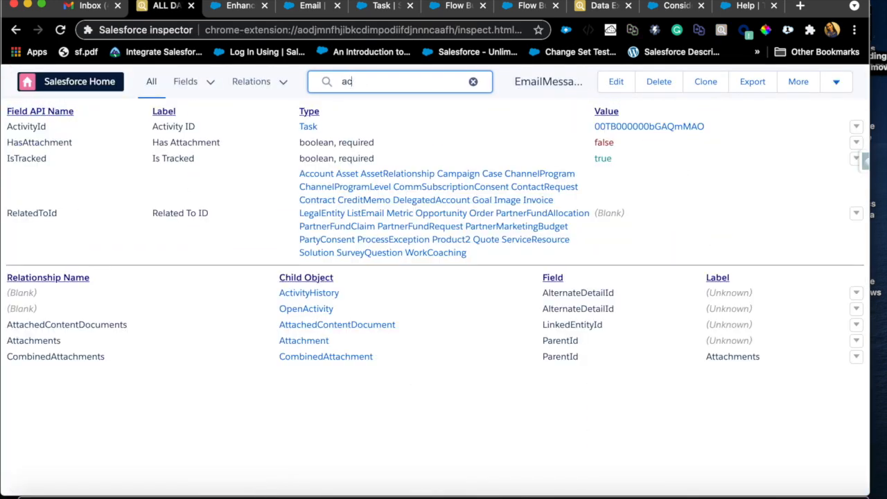
{"action": "left_click", "coordinate": [646, 128]}
{"action": "left_click", "coordinate": [644, 156]}
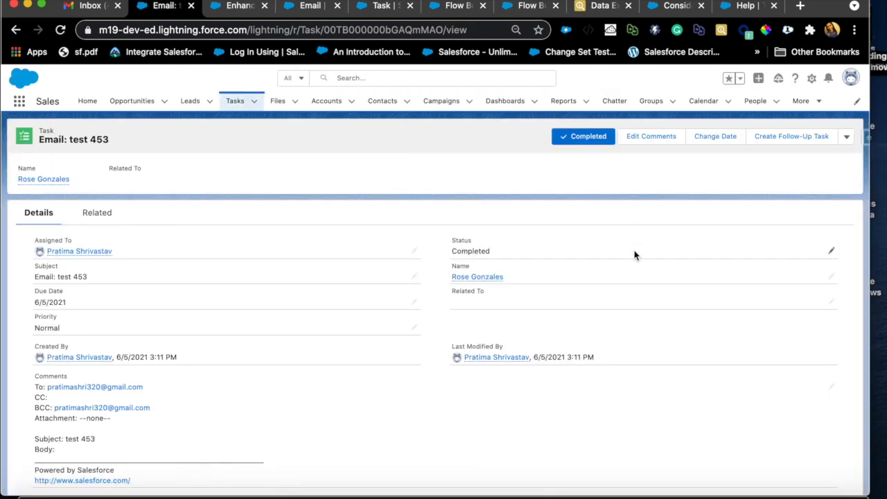
Show all field data of the "Email: test 453" task and filter by "subt" to examine its TaskSubtype value.
{"action": "left_click", "coordinate": [866, 136]}
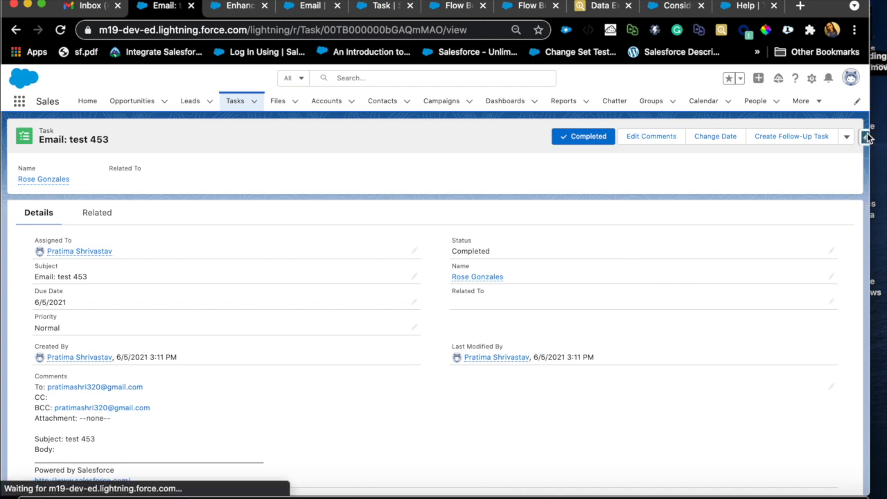
{"action": "left_click", "coordinate": [782, 276]}
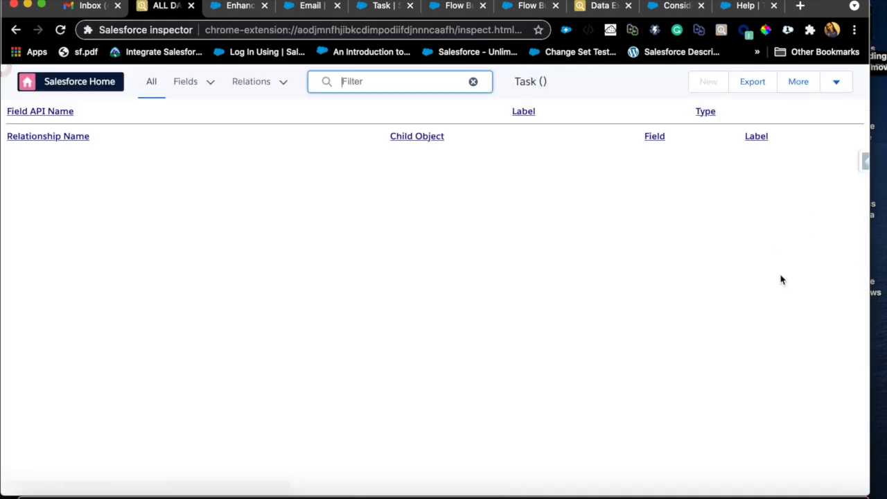
{"action": "type", "text": "sub"}
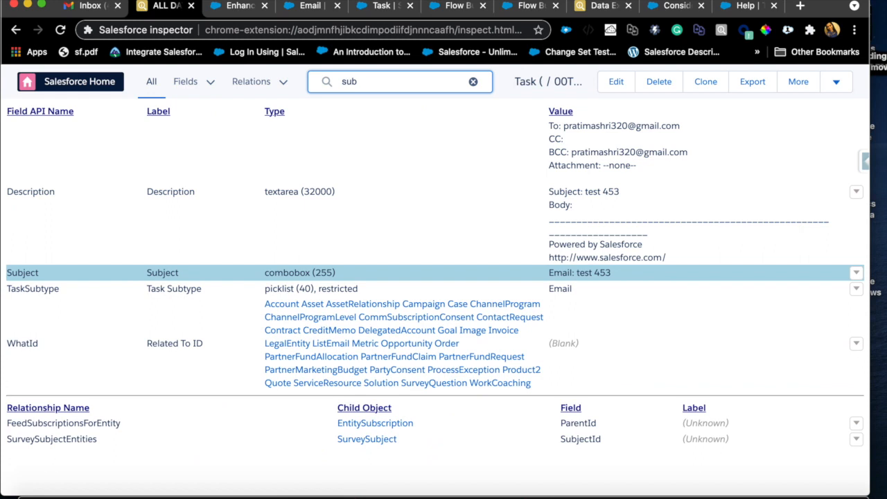
{"action": "type", "text": "t"}
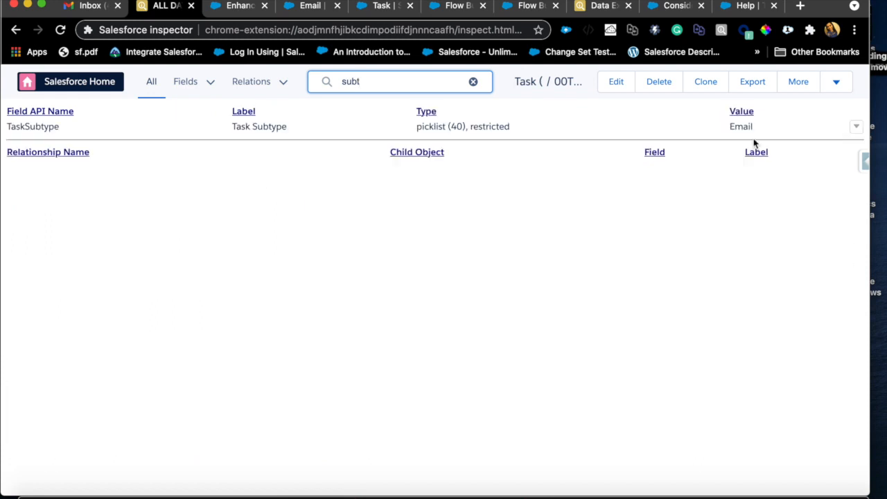
{"action": "double_click", "coordinate": [743, 126]}
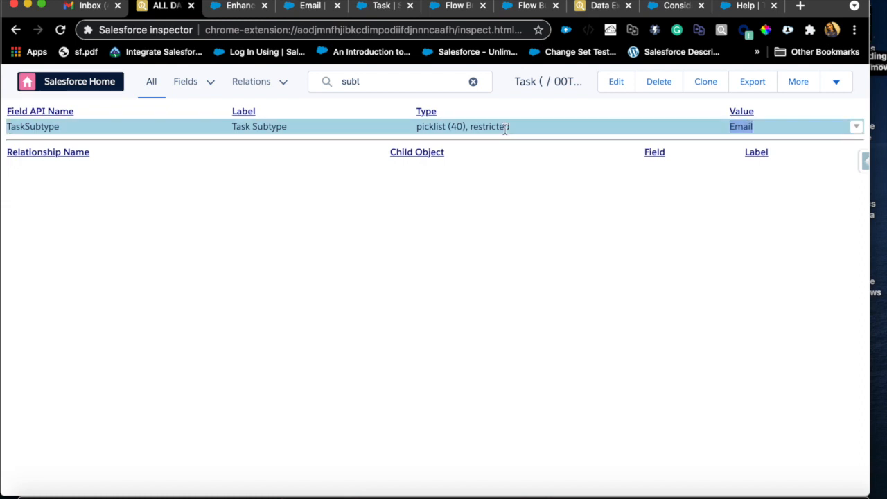
Return to the "Email: test 453" task record and open the contact linked in its Name field.
{"action": "left_click", "coordinate": [15, 31]}
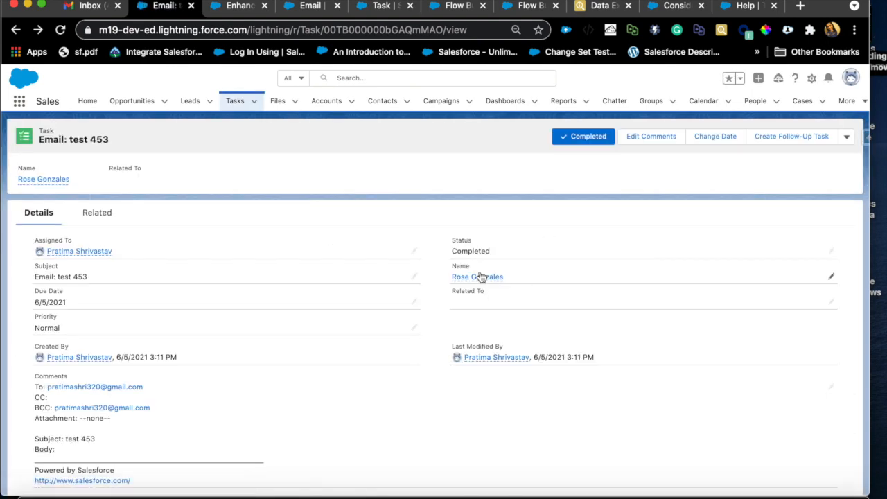
{"action": "left_click", "coordinate": [481, 277]}
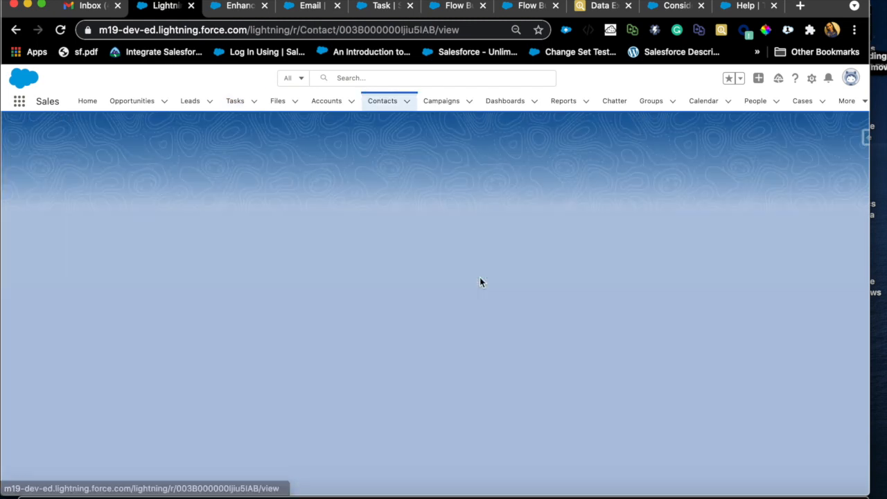